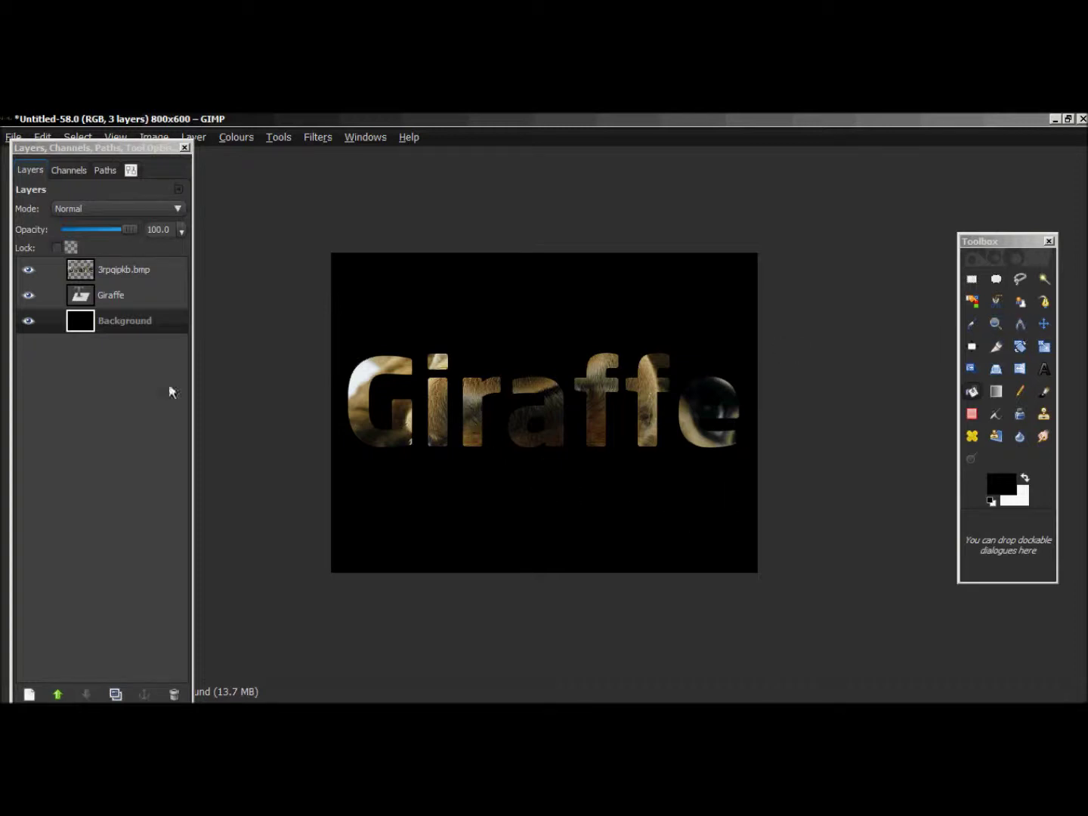
Step: Create a new 800×600 image in a maximised window and fill its background with black
{"action": "left_click", "coordinate": [13, 138]}
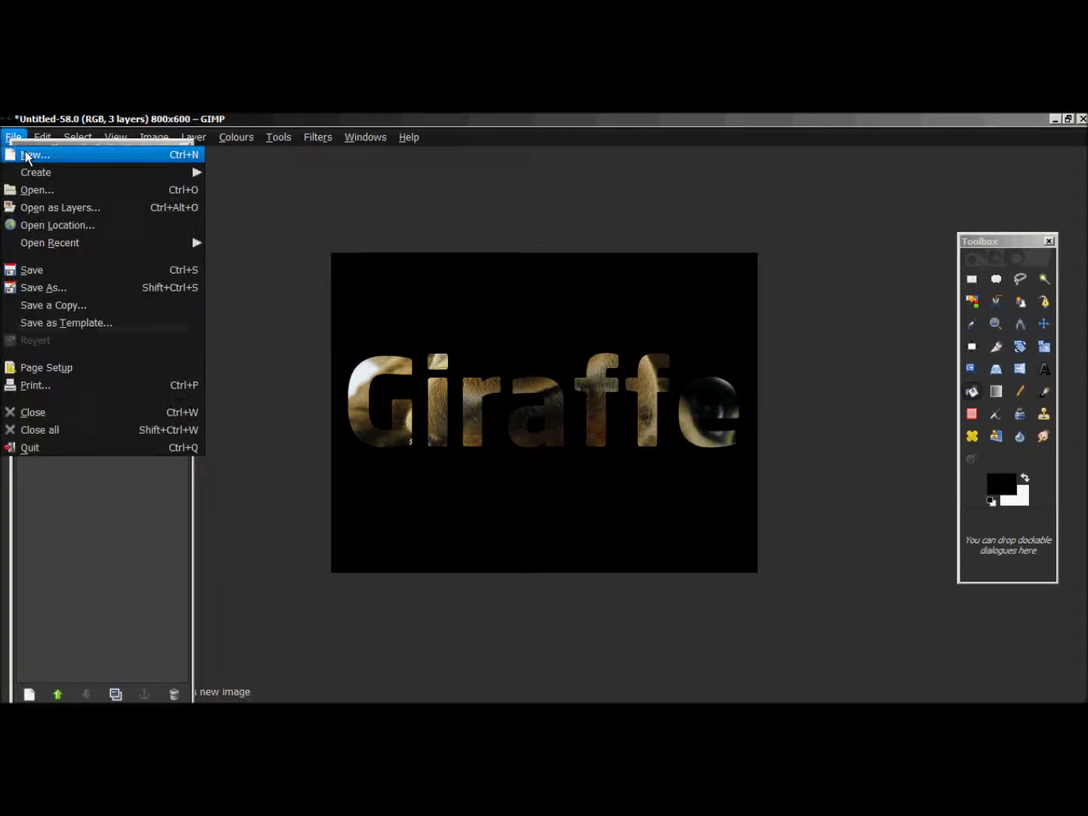
{"action": "left_click", "coordinate": [31, 153]}
{"action": "left_click", "coordinate": [281, 381]}
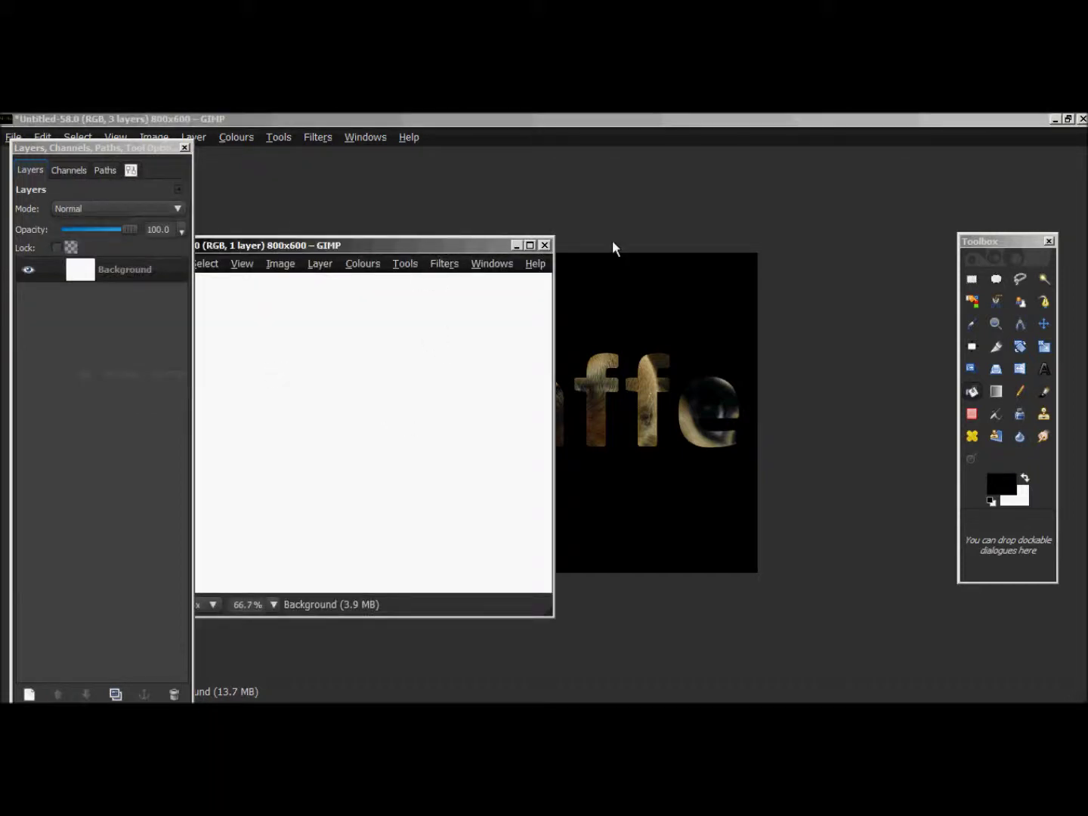
{"action": "left_click_drag", "start_coordinate": [420, 243], "coordinate": [646, 214]}
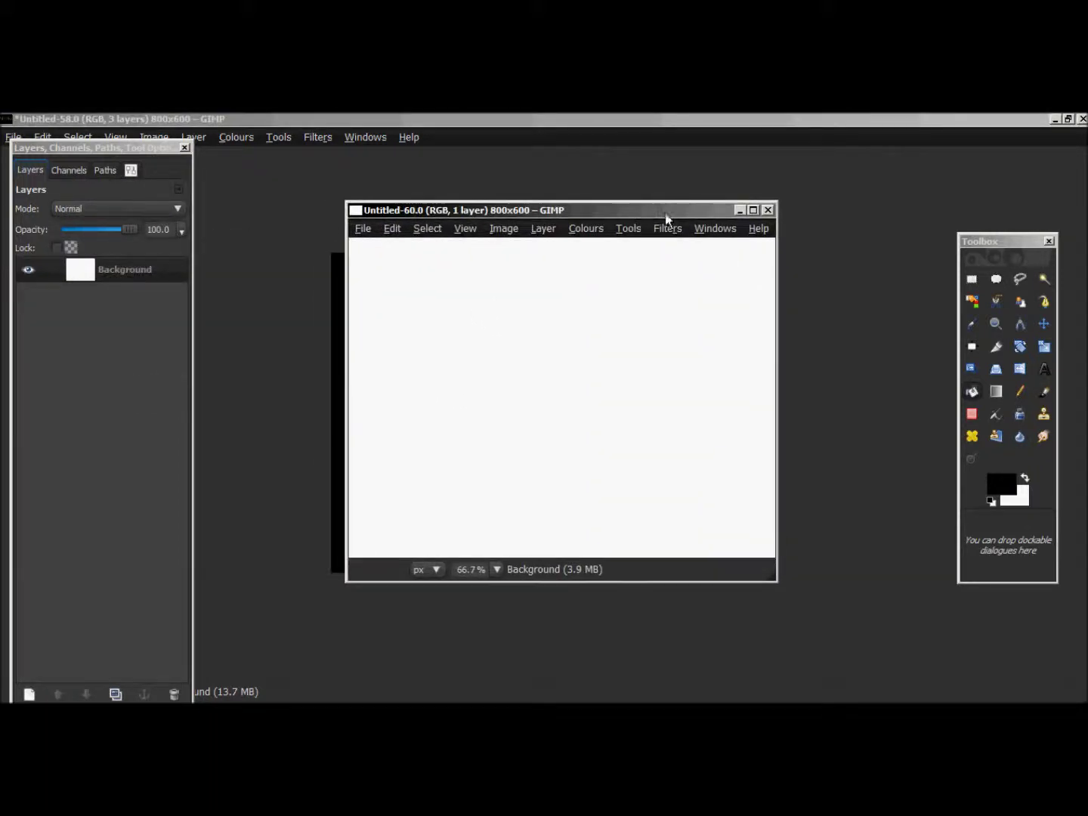
{"action": "double_click", "coordinate": [664, 214]}
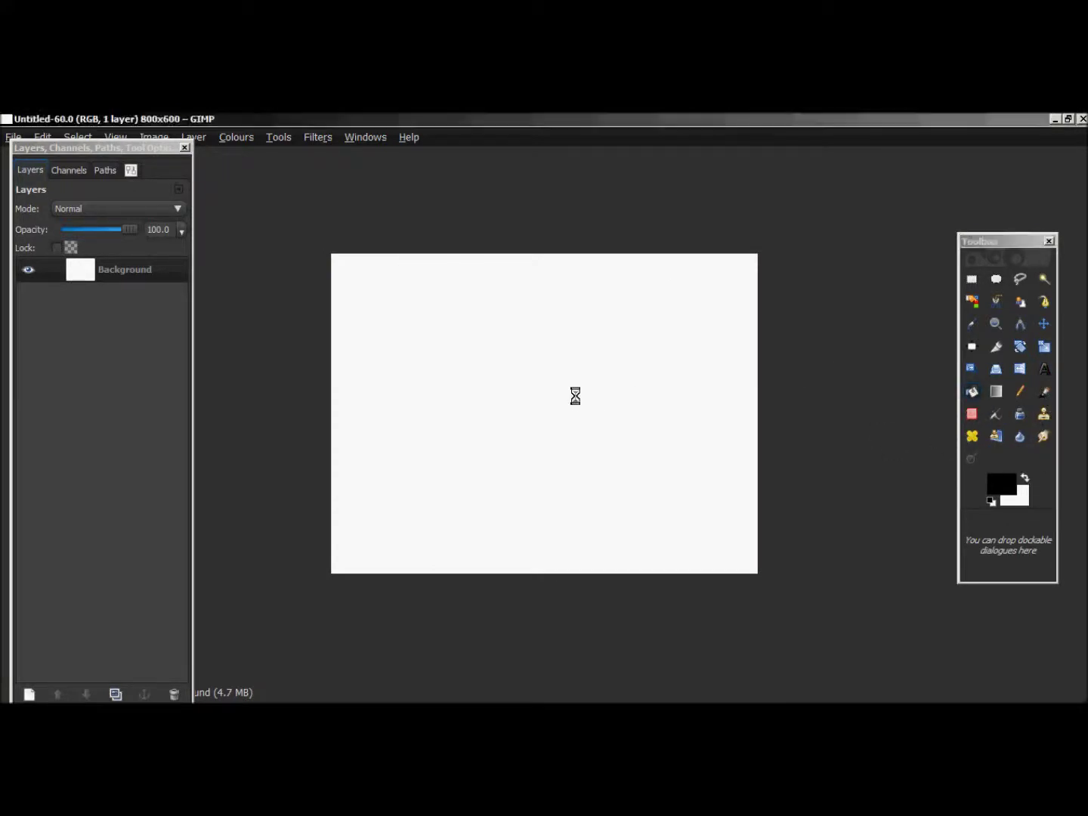
{"action": "left_click", "coordinate": [575, 401]}
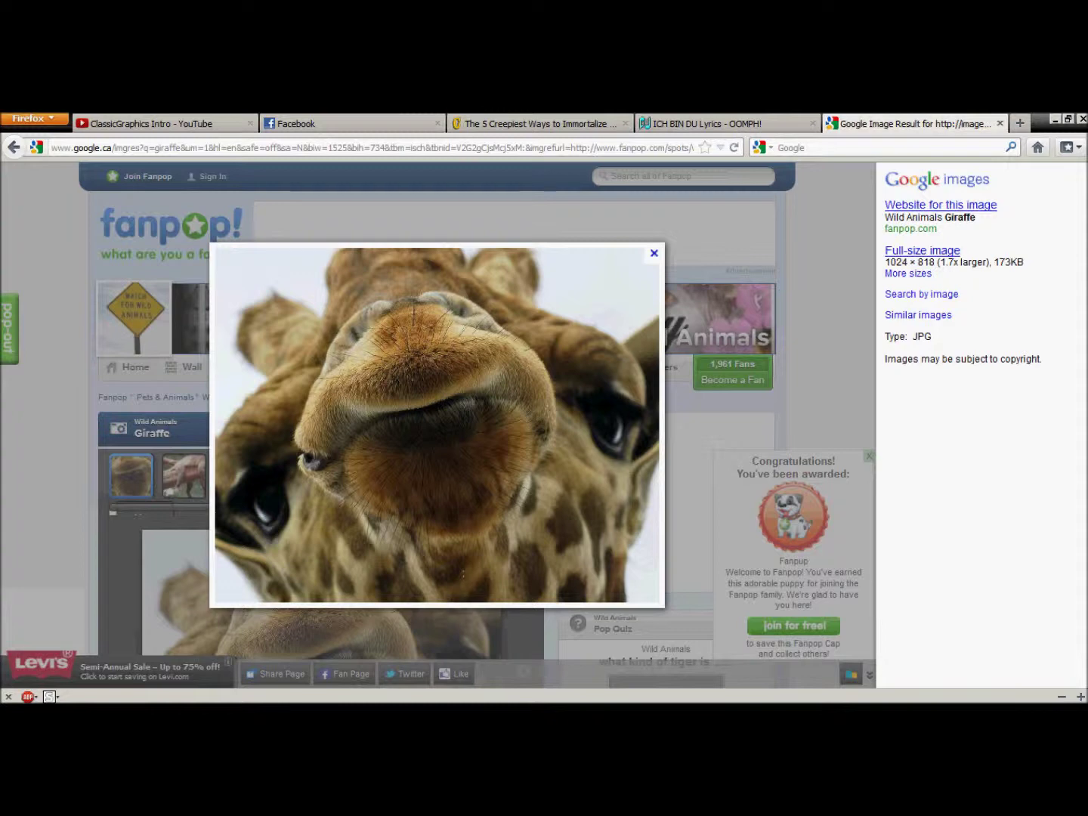
Step: Bring the giraffe photo from the browser into the image as a new layer and scale it to about 819 × 611 pixels
{"action": "left_click_drag", "start_coordinate": [203, 690], "coordinate": [457, 514]}
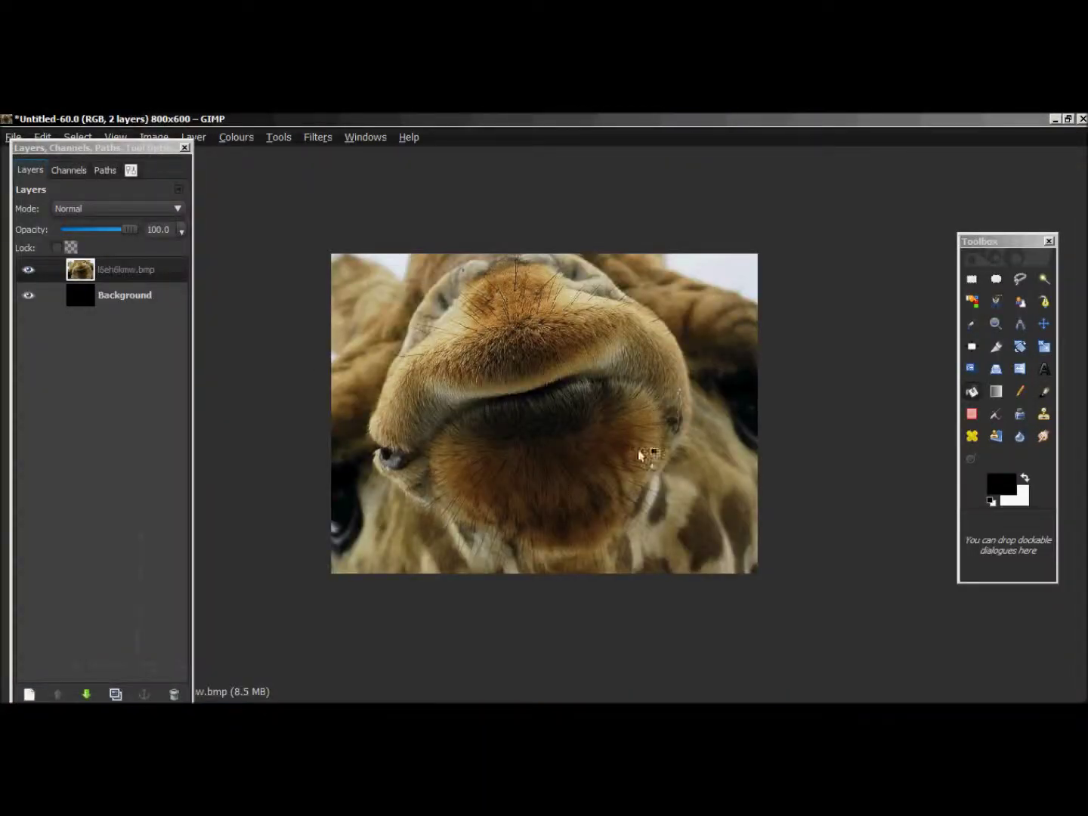
{"action": "left_click", "coordinate": [1045, 325]}
{"action": "left_click", "coordinate": [1044, 346]}
{"action": "left_click", "coordinate": [729, 367]}
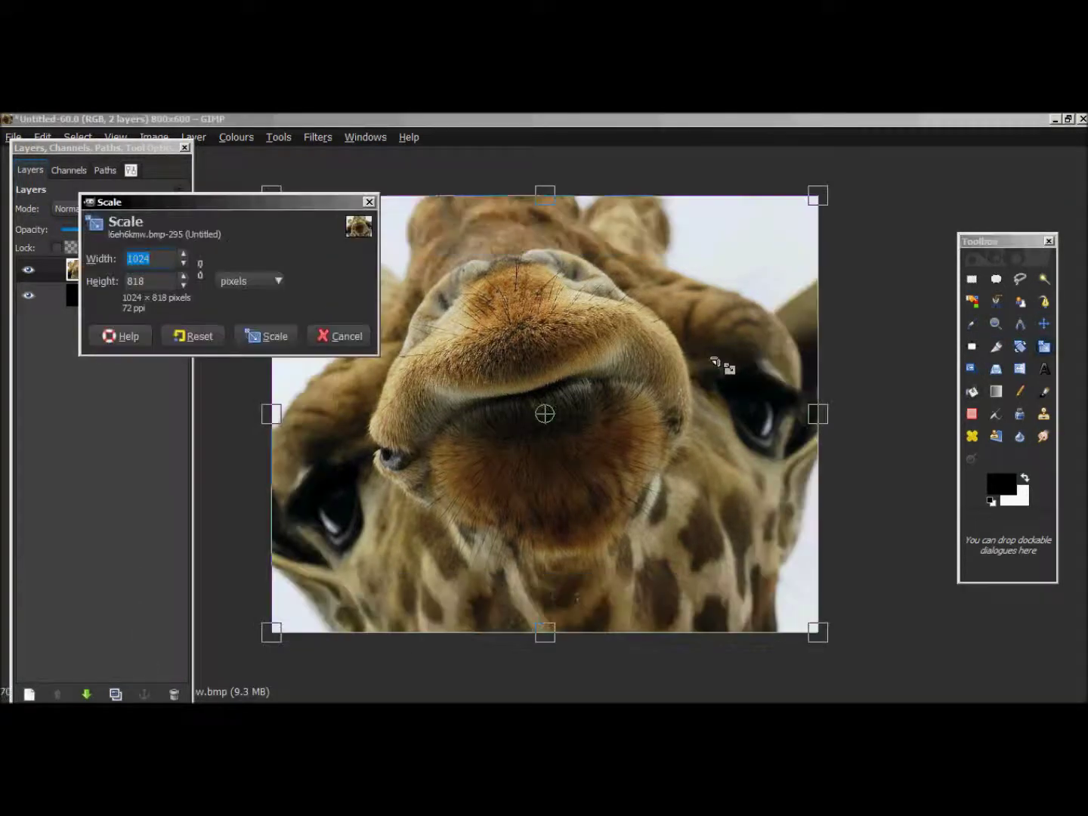
{"action": "left_click_drag", "start_coordinate": [834, 198], "coordinate": [779, 254]}
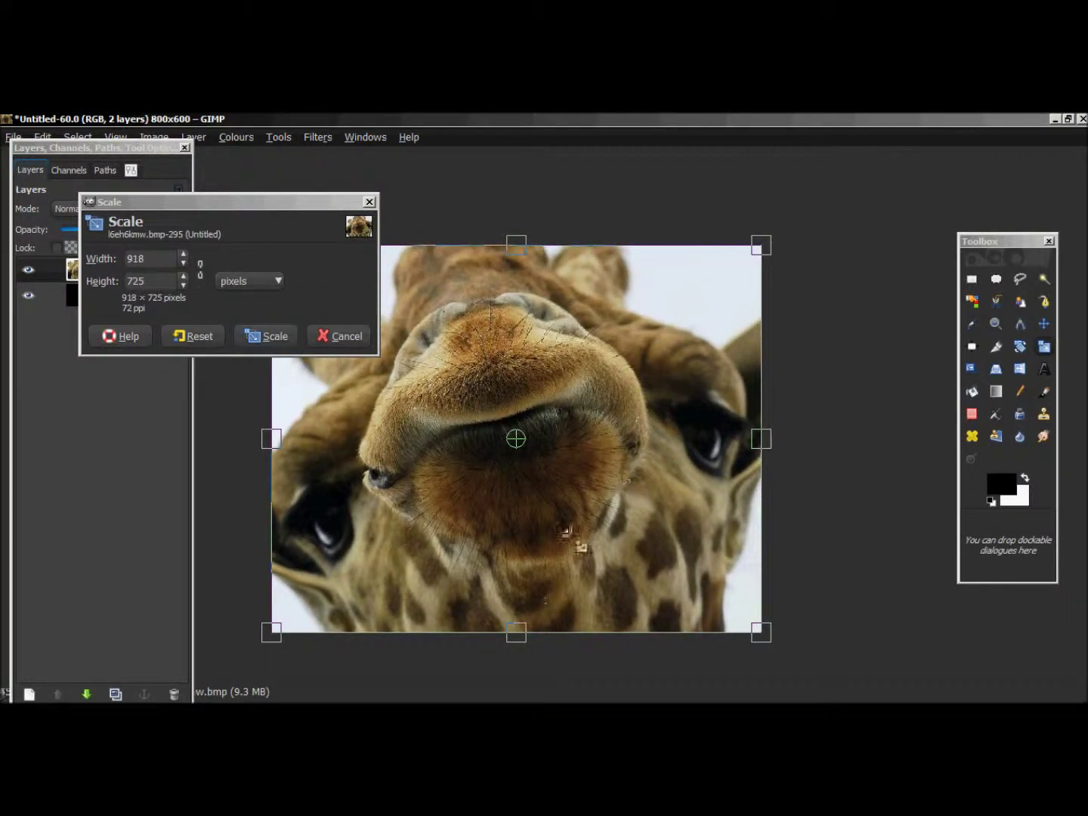
{"action": "left_click_drag", "start_coordinate": [521, 639], "coordinate": [552, 589]}
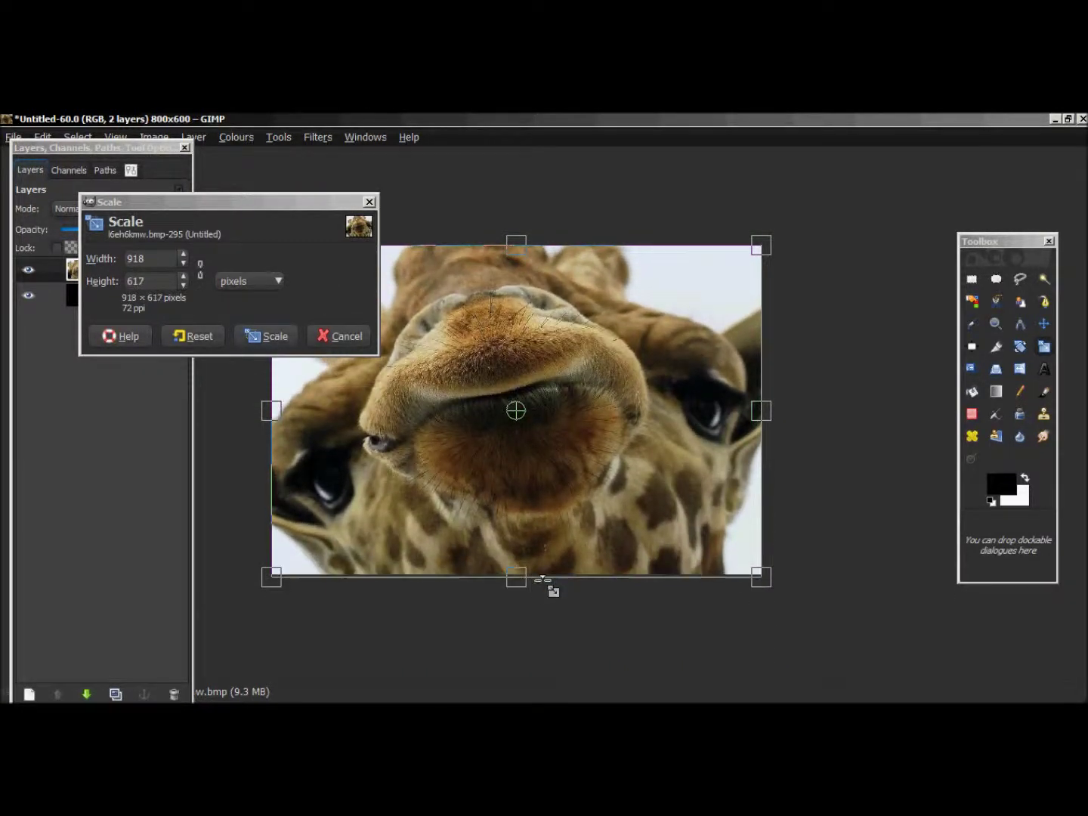
{"action": "left_click_drag", "start_coordinate": [281, 412], "coordinate": [324, 427]}
{"action": "mouse_move", "coordinate": [542, 246]}
{"action": "left_mouse_down"}
{"action": "mouse_move", "coordinate": [549, 273]}
{"action": "mouse_move", "coordinate": [550, 255]}
{"action": "left_mouse_up"}
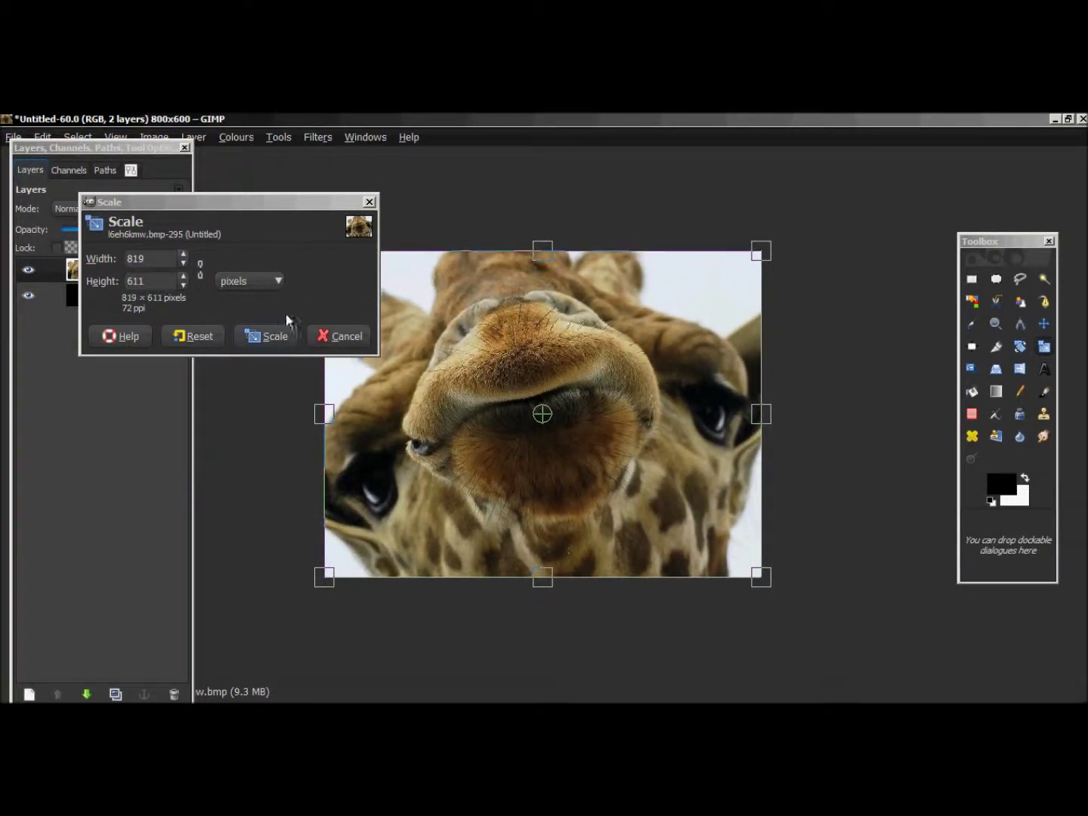
{"action": "left_click", "coordinate": [274, 334]}
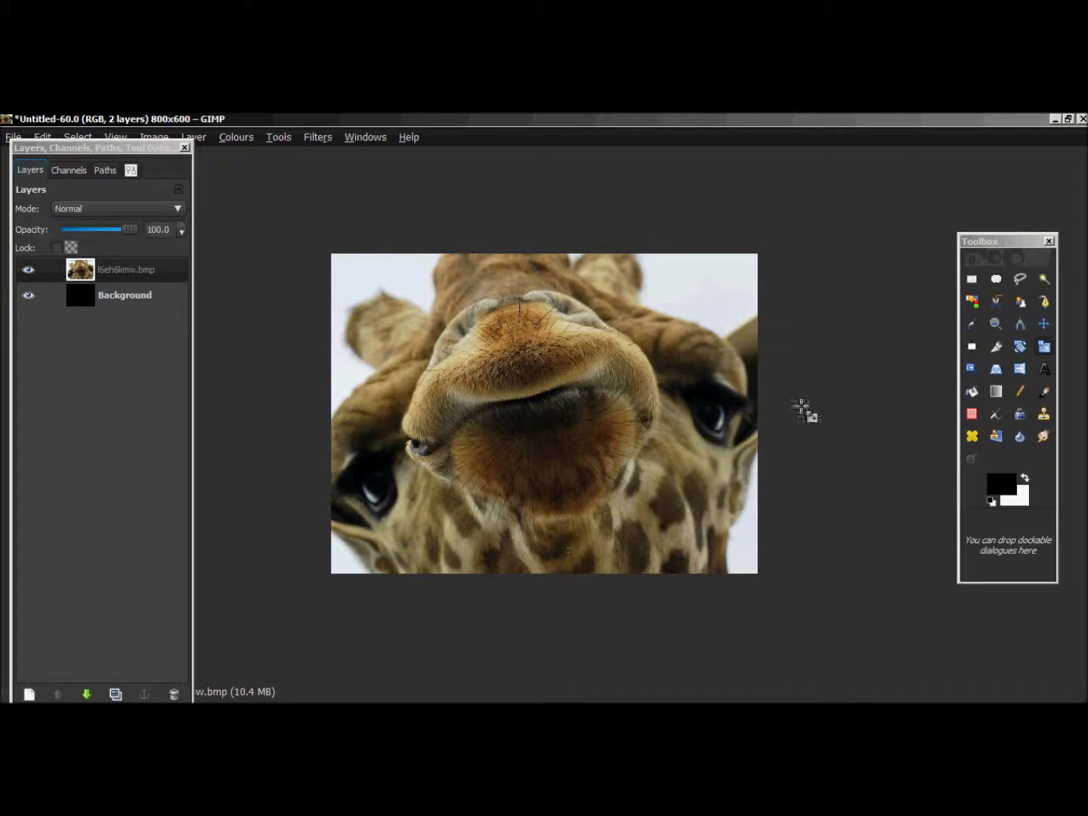
Step: Add the text "Giraffe" in a text frame about 749 × 284 px across the middle of the photo
{"action": "left_click", "coordinate": [1044, 369]}
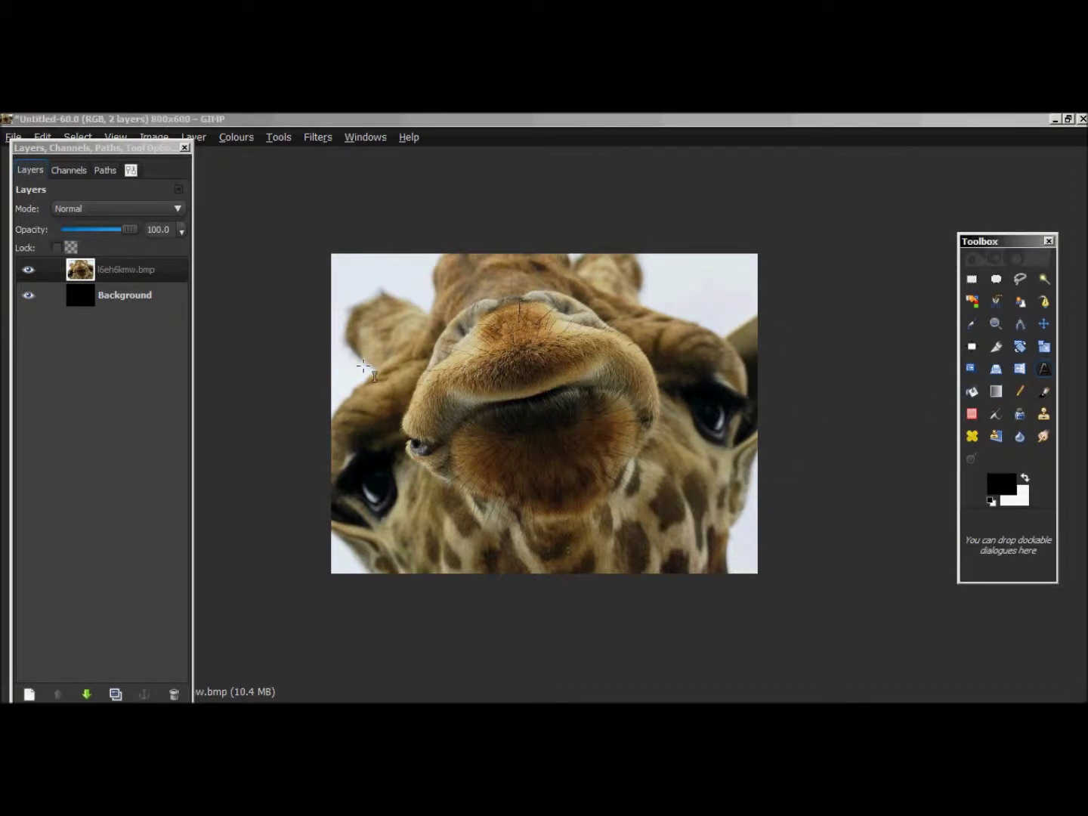
{"action": "left_click_drag", "start_coordinate": [333, 354], "coordinate": [712, 492]}
{"action": "left_click_drag", "start_coordinate": [724, 356], "coordinate": [692, 542]}
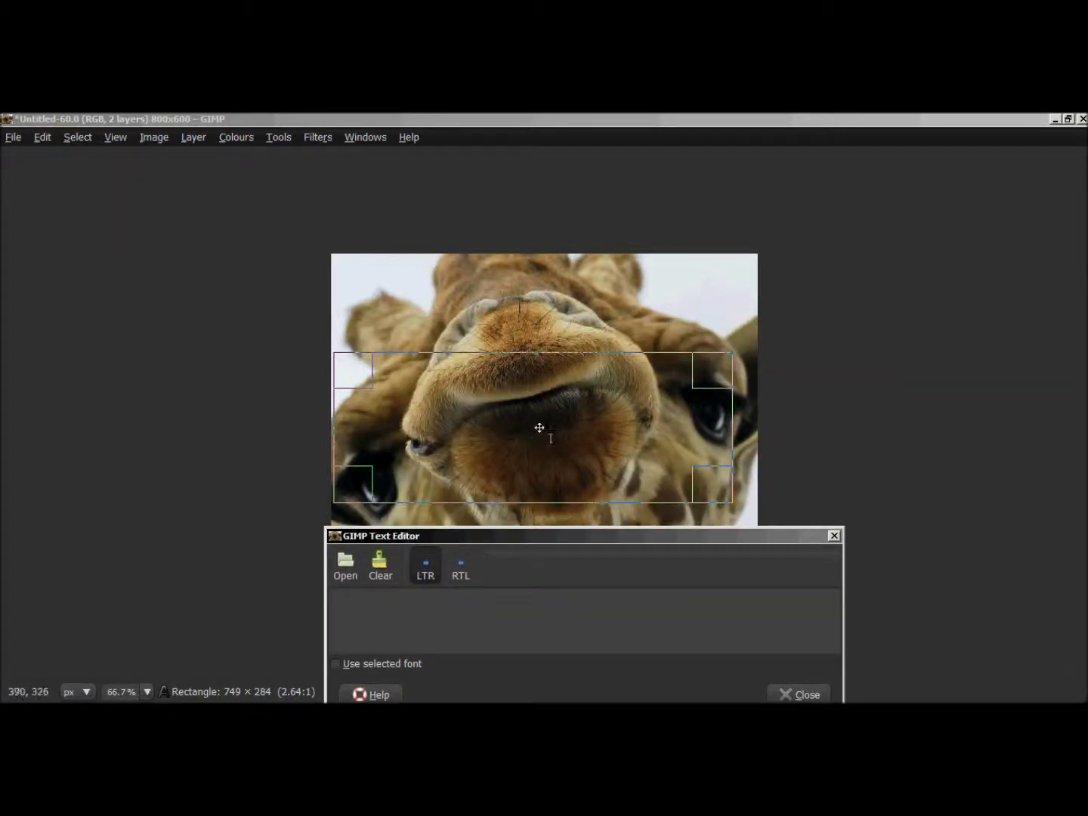
{"action": "type", "text": "Gi"}
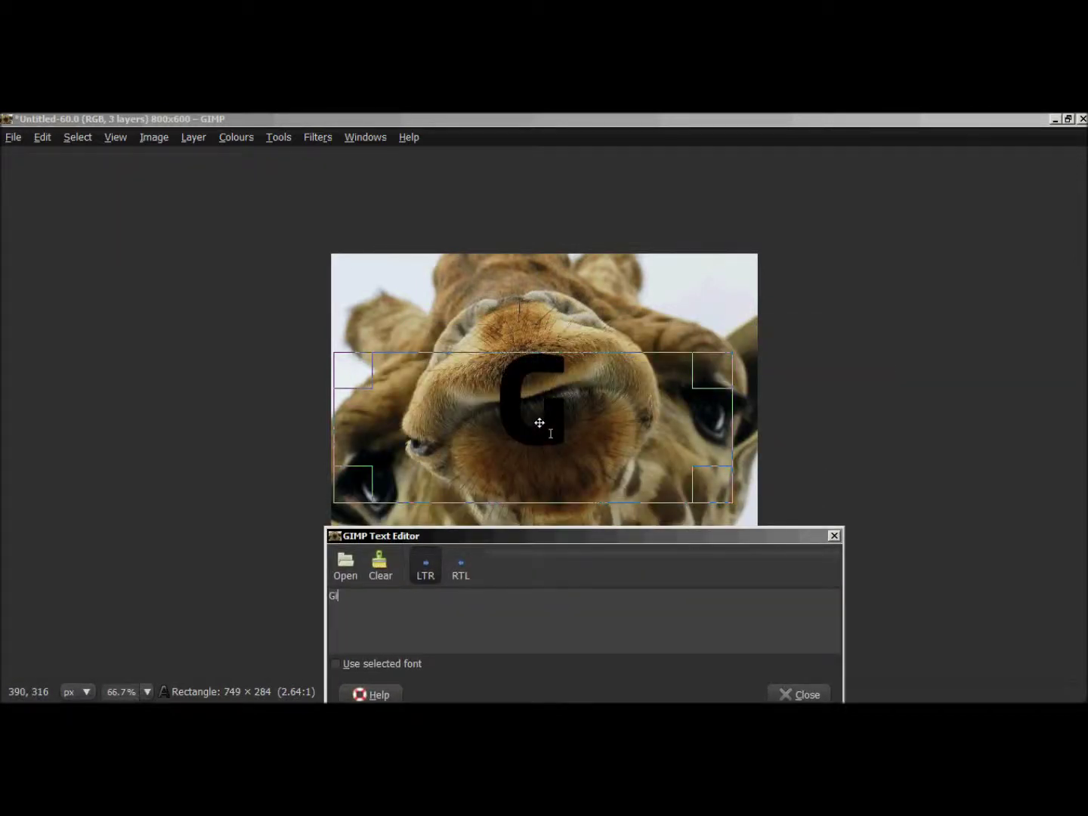
{"action": "type", "text": "rra"}
{"action": "key", "text": "BackSpace"}
{"action": "key", "text": "BackSpace"}
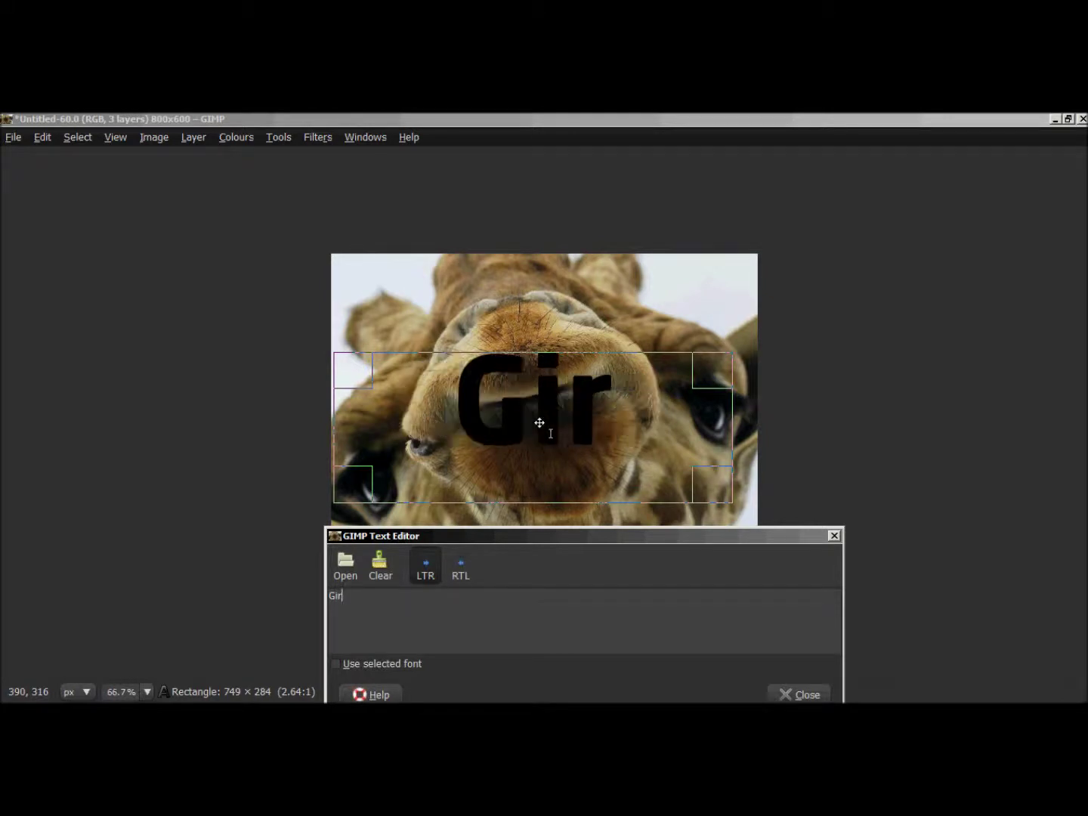
{"action": "type", "text": "affe"}
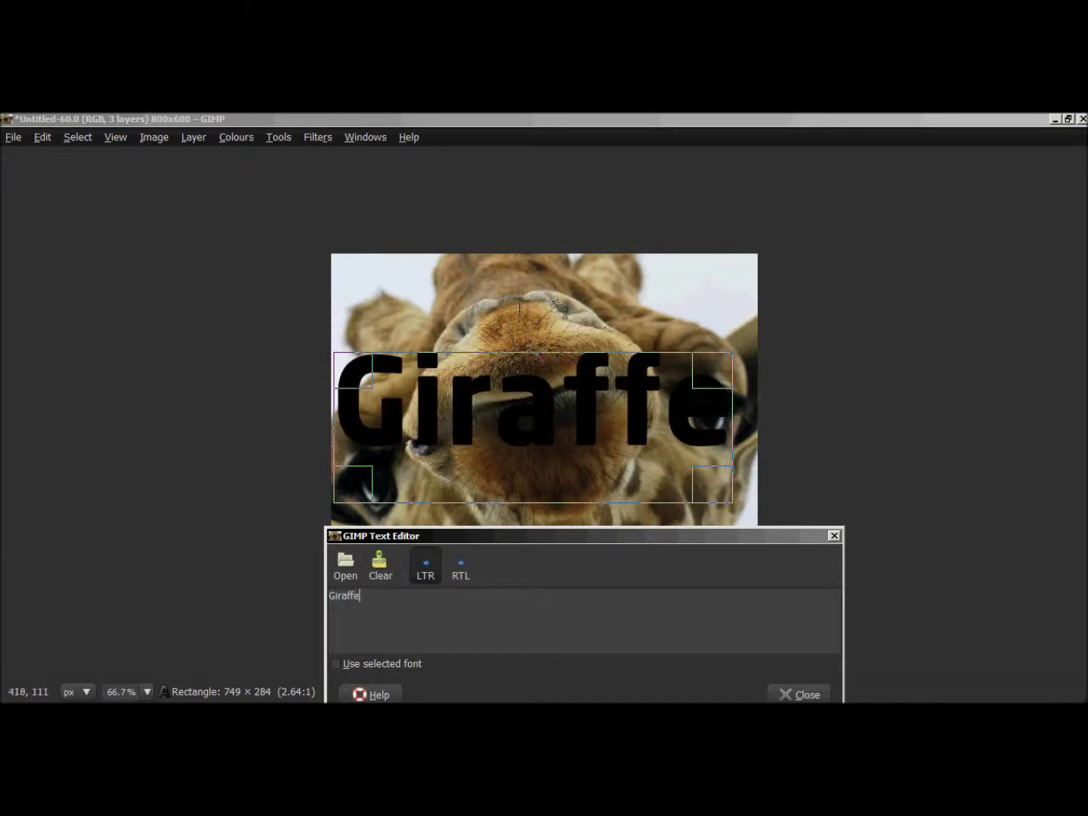
Step: Widen the text frame on both sides to about 801 px so it spans the full image width
{"action": "left_click", "coordinate": [783, 697]}
{"action": "left_click_drag", "start_coordinate": [719, 421], "coordinate": [741, 427]}
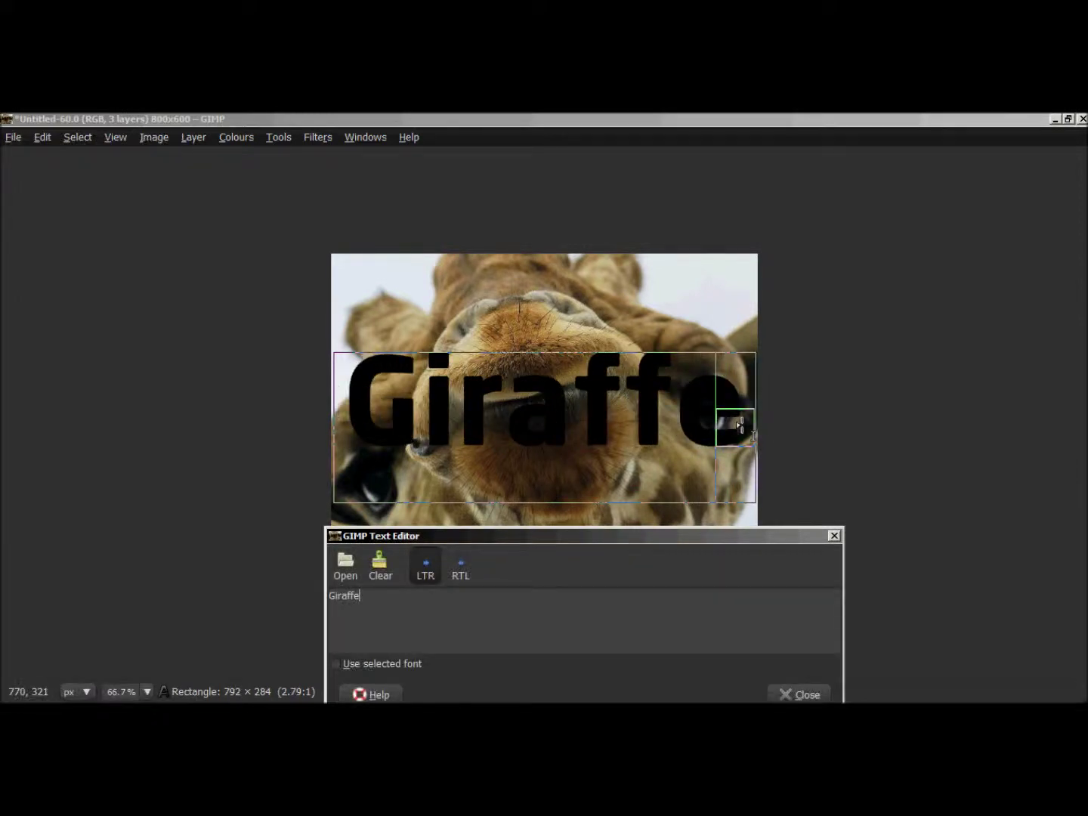
{"action": "left_click_drag", "start_coordinate": [739, 429], "coordinate": [746, 432]}
{"action": "left_click_drag", "start_coordinate": [352, 426], "coordinate": [347, 427]}
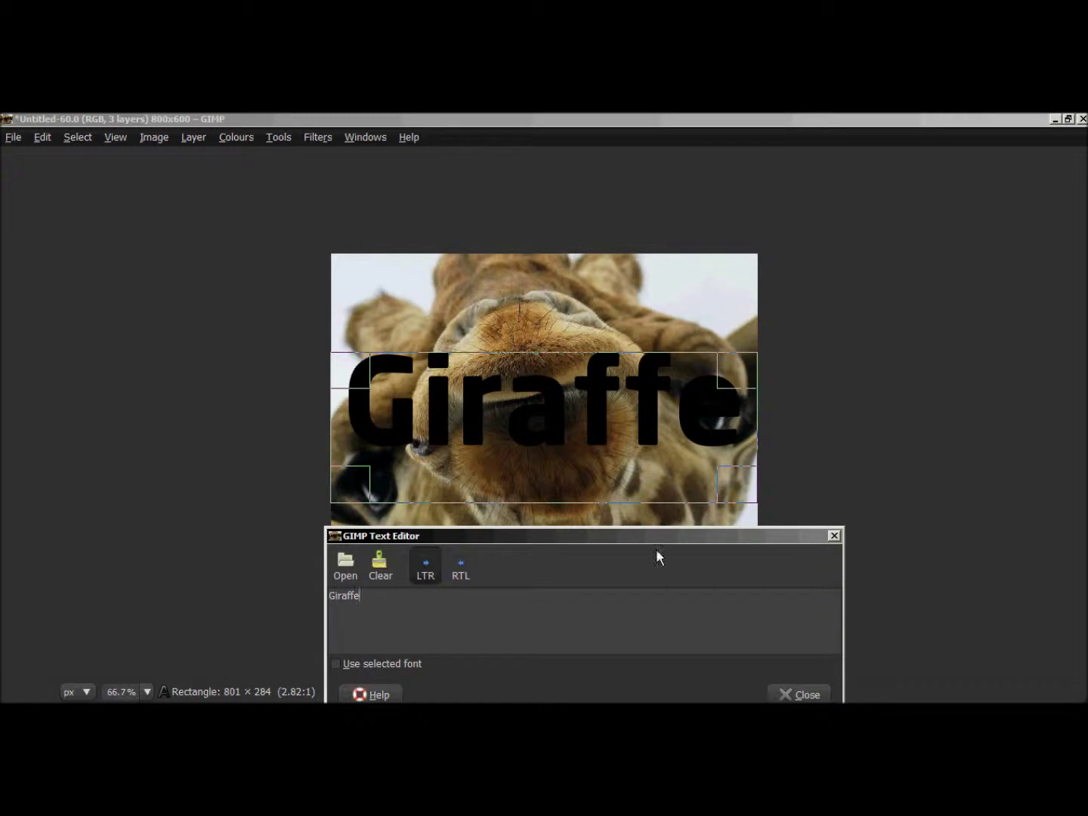
Step: Reduce the text frame's height to about 184 px so it fits the word, and close the text editor
{"action": "left_click_drag", "start_coordinate": [618, 538], "coordinate": [630, 286]}
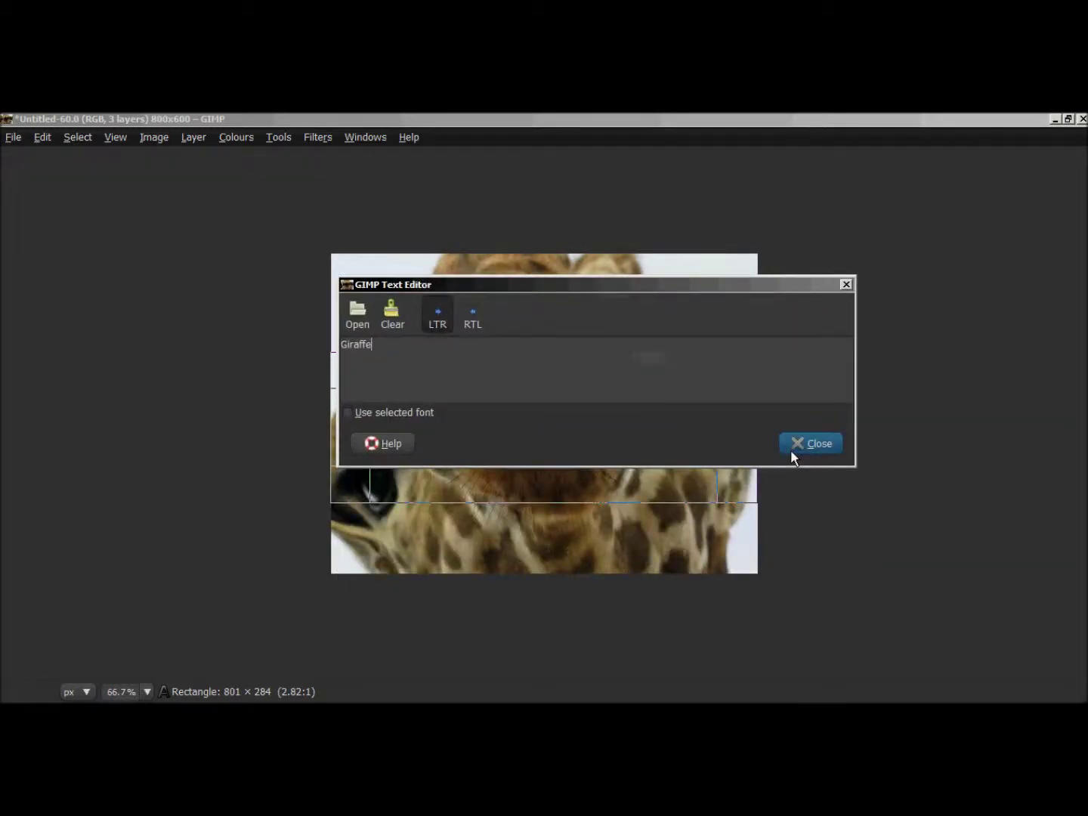
{"action": "left_click", "coordinate": [790, 449]}
{"action": "left_click_drag", "start_coordinate": [532, 474], "coordinate": [533, 465]}
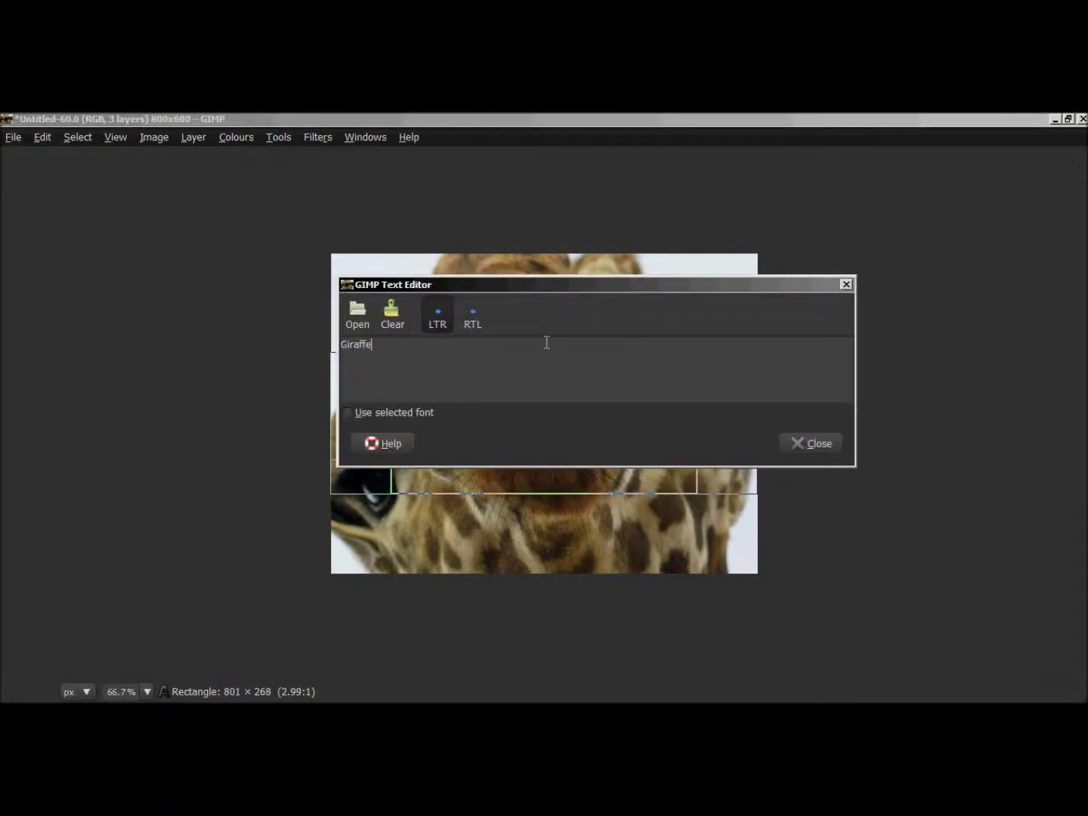
{"action": "left_click_drag", "start_coordinate": [564, 285], "coordinate": [555, 552]}
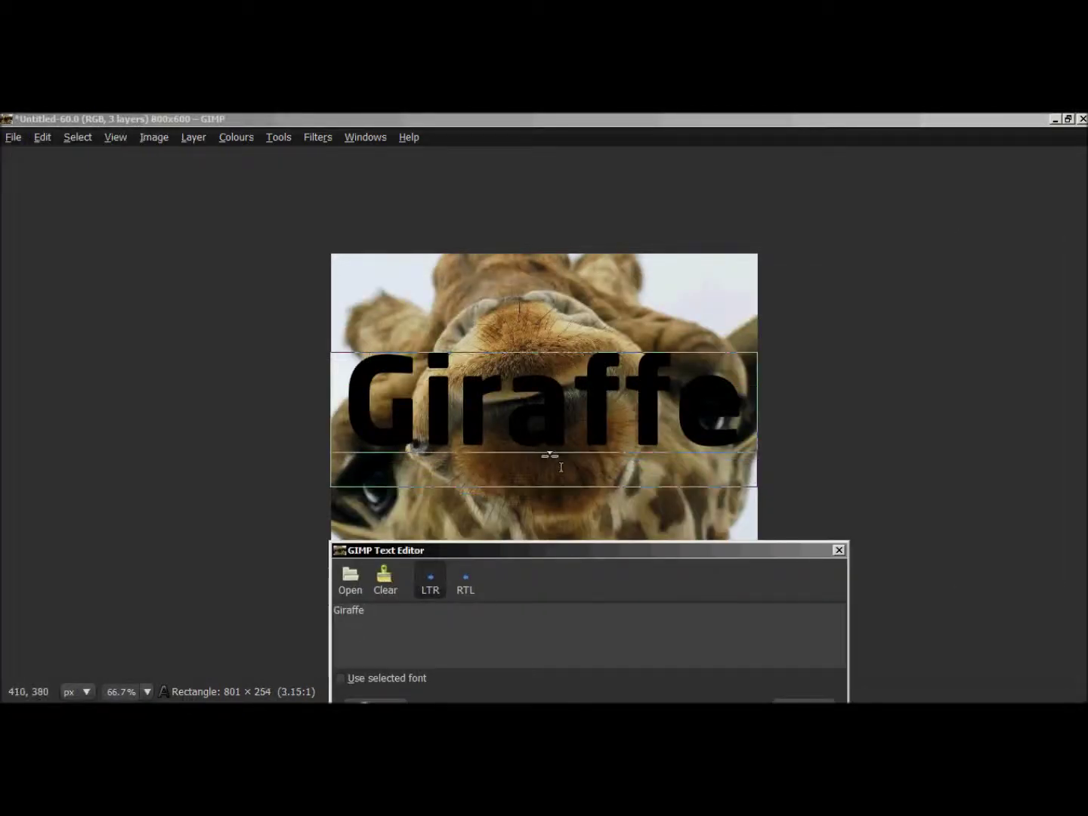
{"action": "left_click_drag", "start_coordinate": [553, 428], "coordinate": [556, 416]}
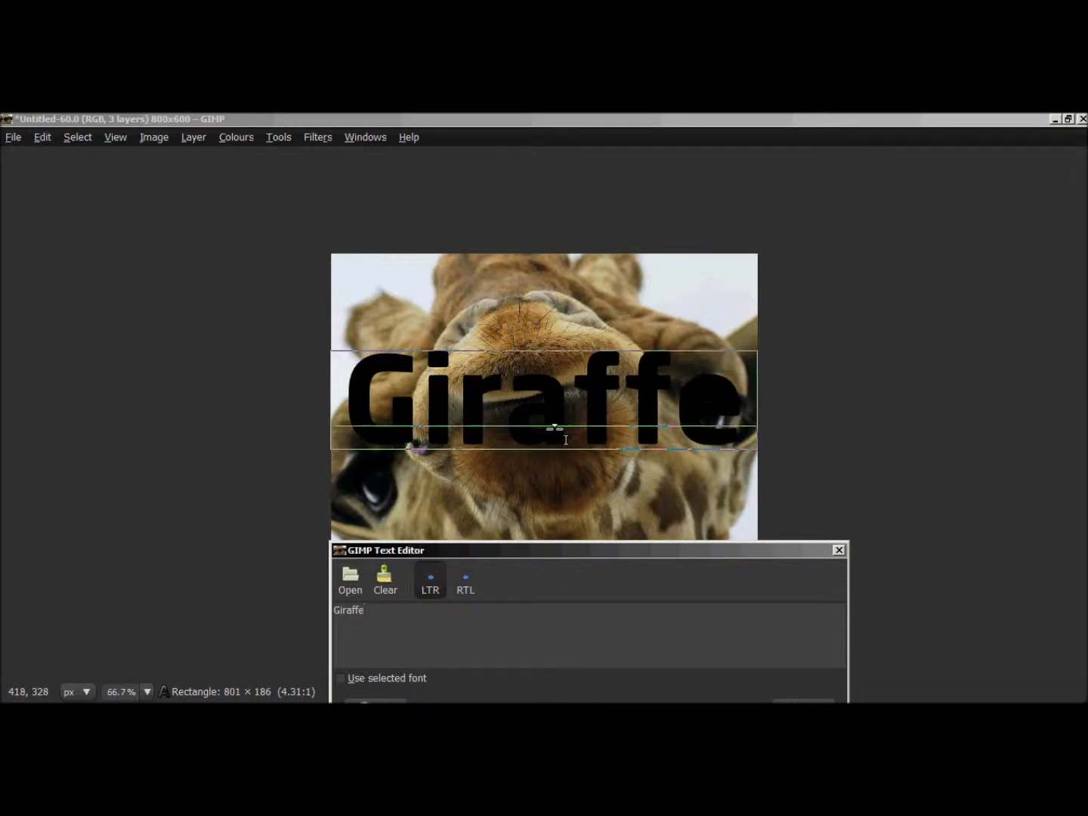
{"action": "left_click_drag", "start_coordinate": [565, 439], "coordinate": [567, 437]}
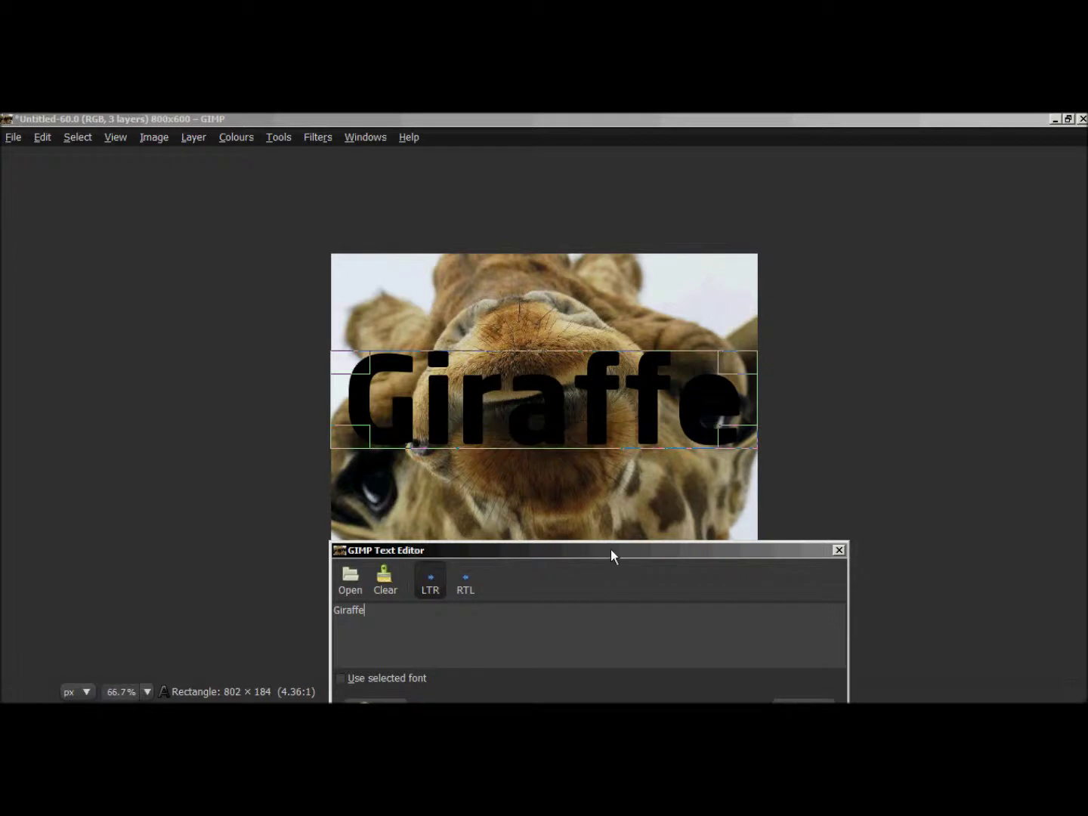
{"action": "left_click_drag", "start_coordinate": [716, 553], "coordinate": [694, 431]}
{"action": "left_click", "coordinate": [777, 575]}
{"action": "key", "text": "Tab"}
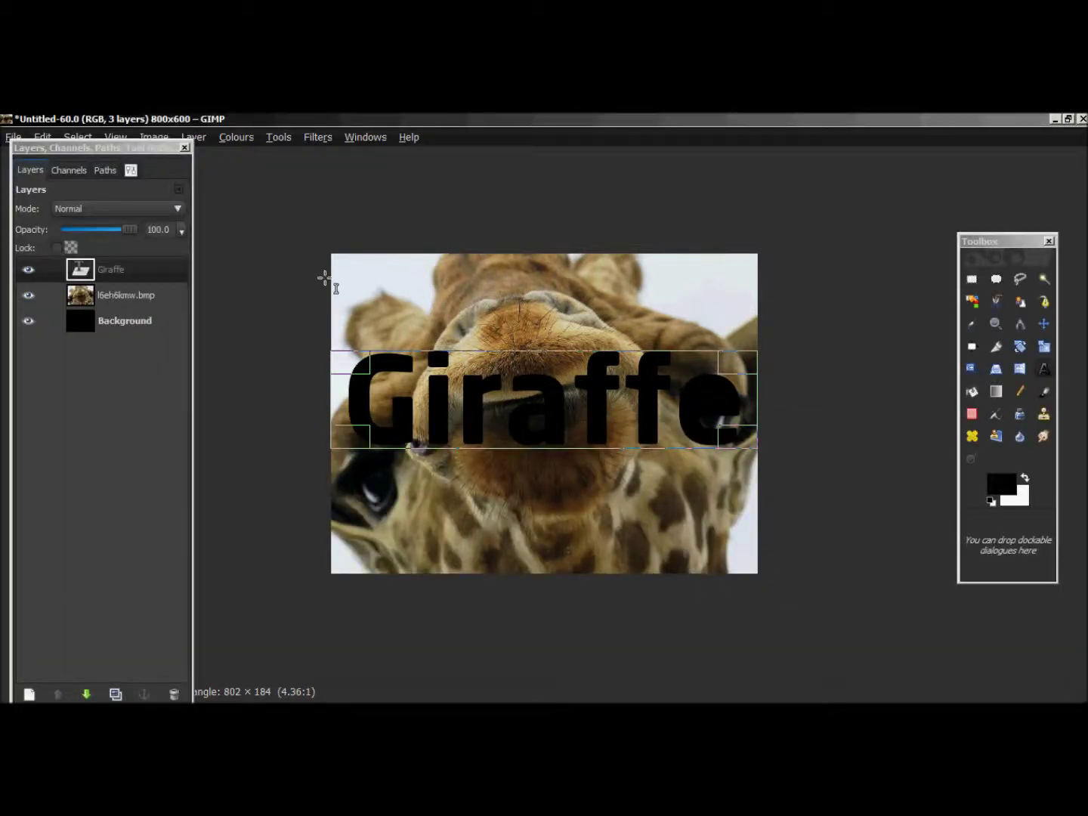
Step: Centre the Giraffe text layer horizontally and vertically in the image with the Align tool
{"action": "key", "text": "q"}
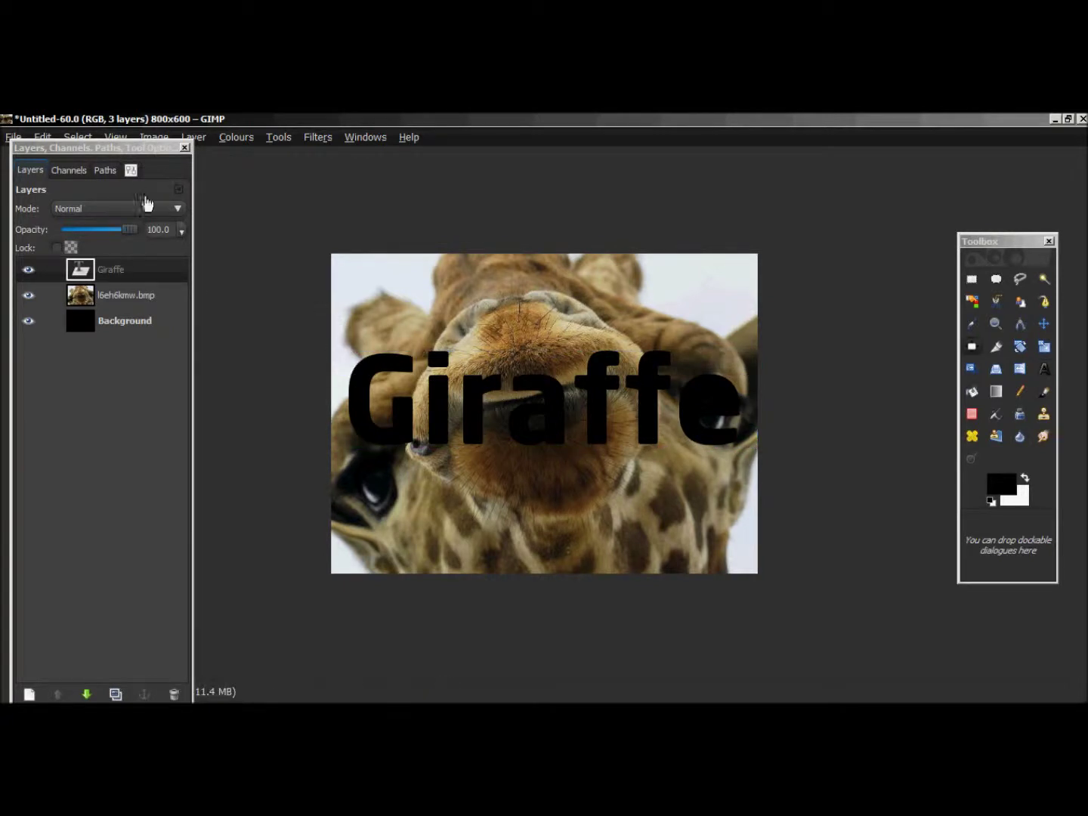
{"action": "left_click", "coordinate": [131, 170]}
{"action": "left_click", "coordinate": [110, 241]}
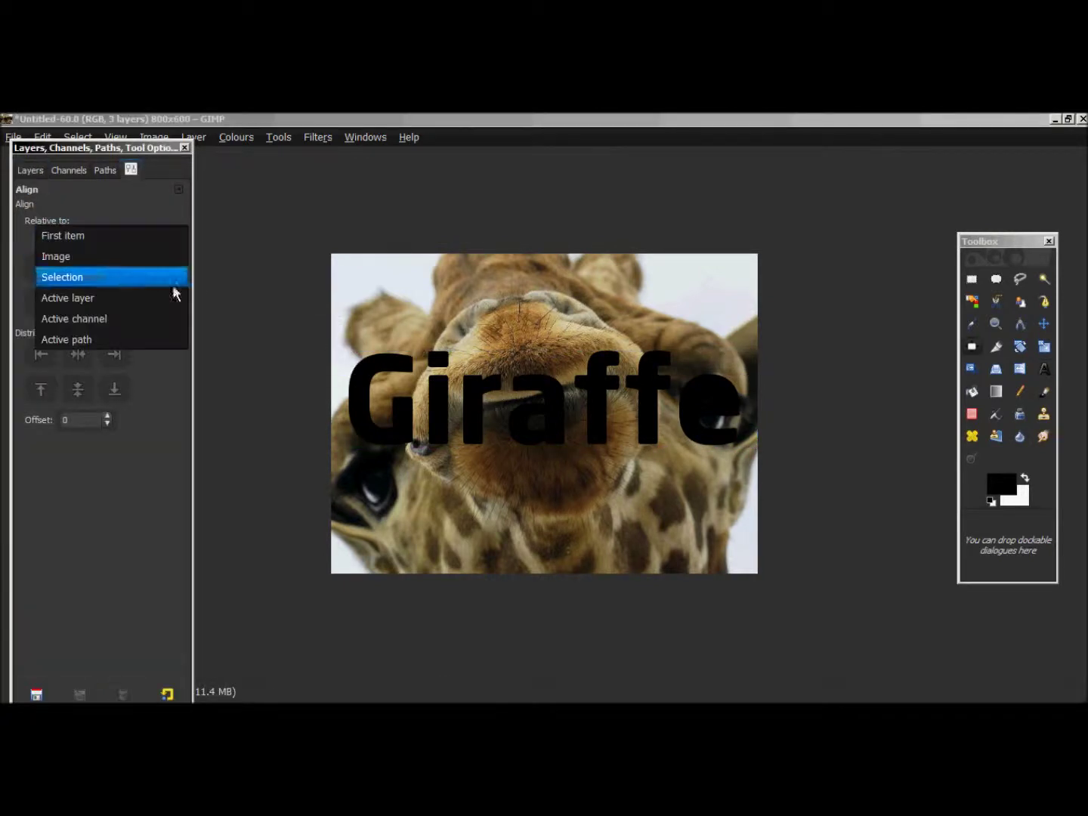
{"action": "left_click", "coordinate": [441, 414]}
{"action": "left_click", "coordinate": [441, 414]}
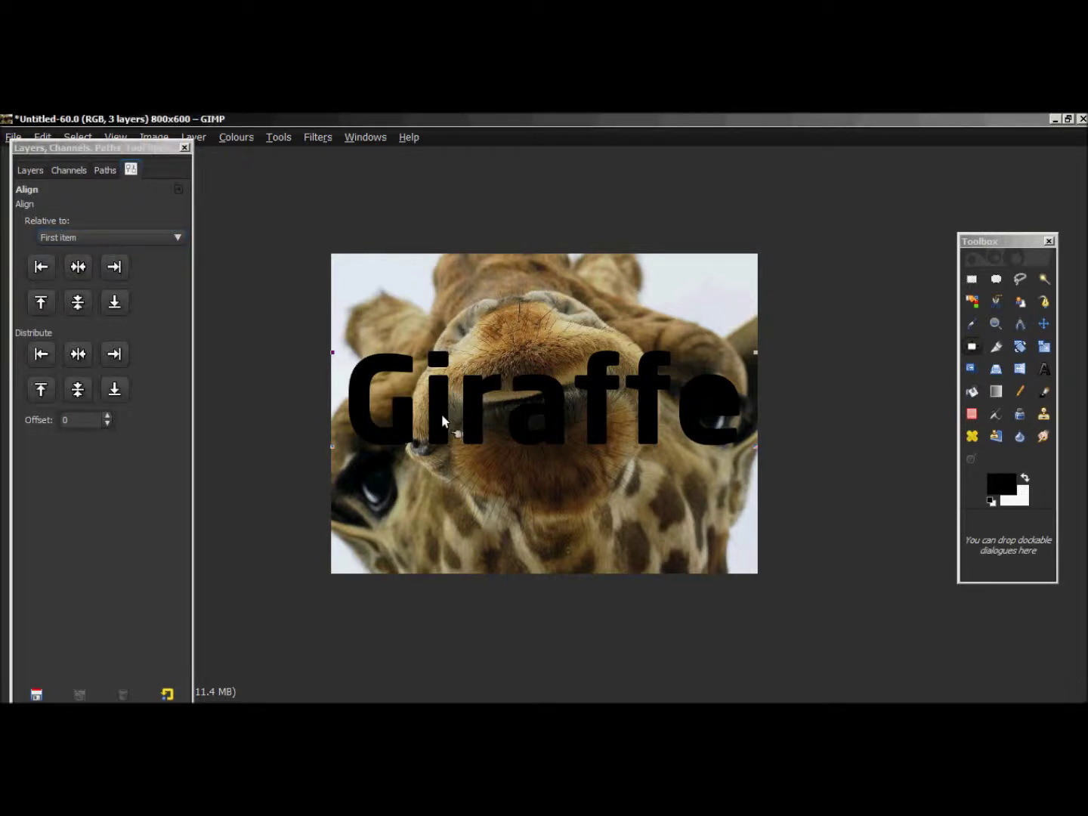
{"action": "left_click", "coordinate": [86, 269]}
{"action": "left_click", "coordinate": [82, 303]}
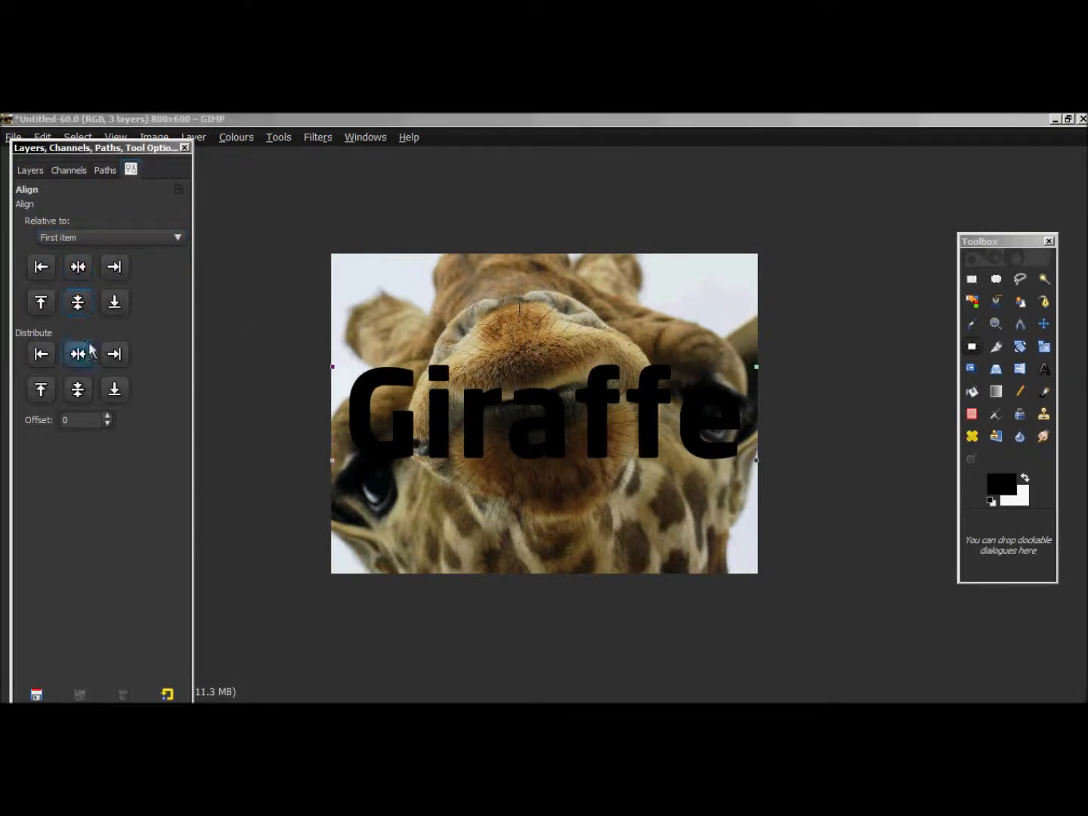
Step: Create a selection from the Giraffe text layer's letters with Alpha to Selection
{"action": "left_click", "coordinate": [31, 170]}
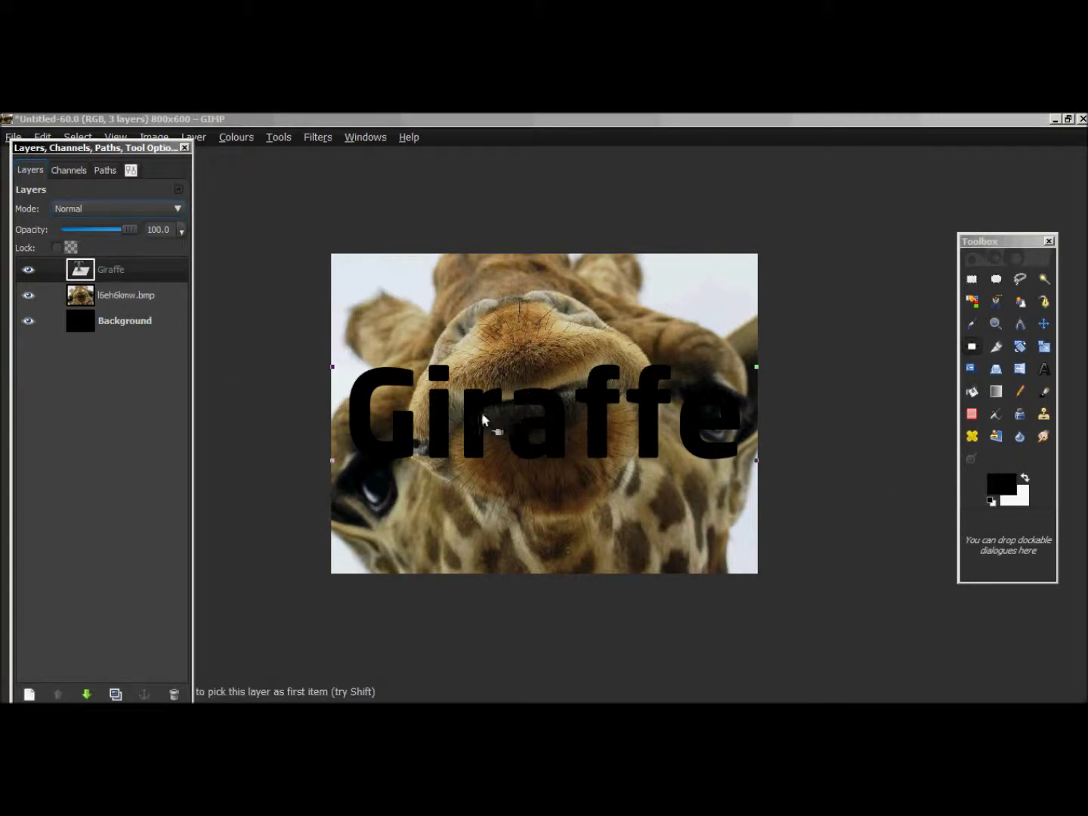
{"action": "right_click", "coordinate": [147, 277]}
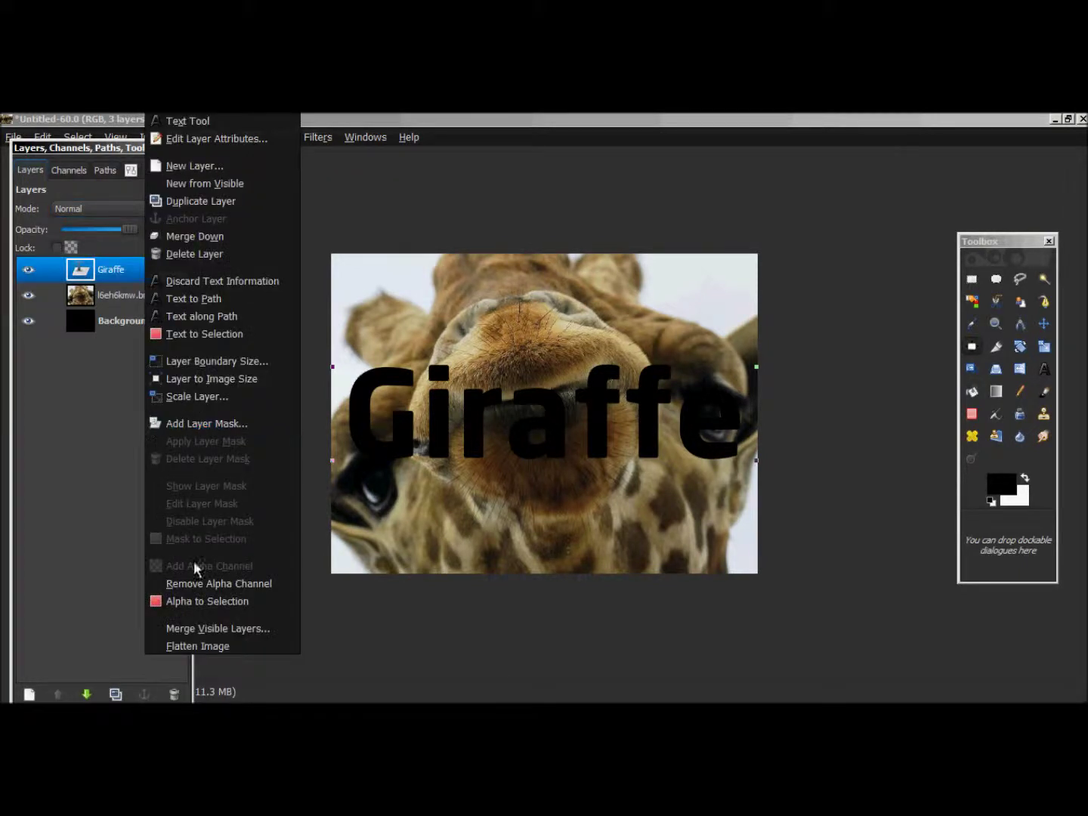
{"action": "left_click", "coordinate": [218, 602]}
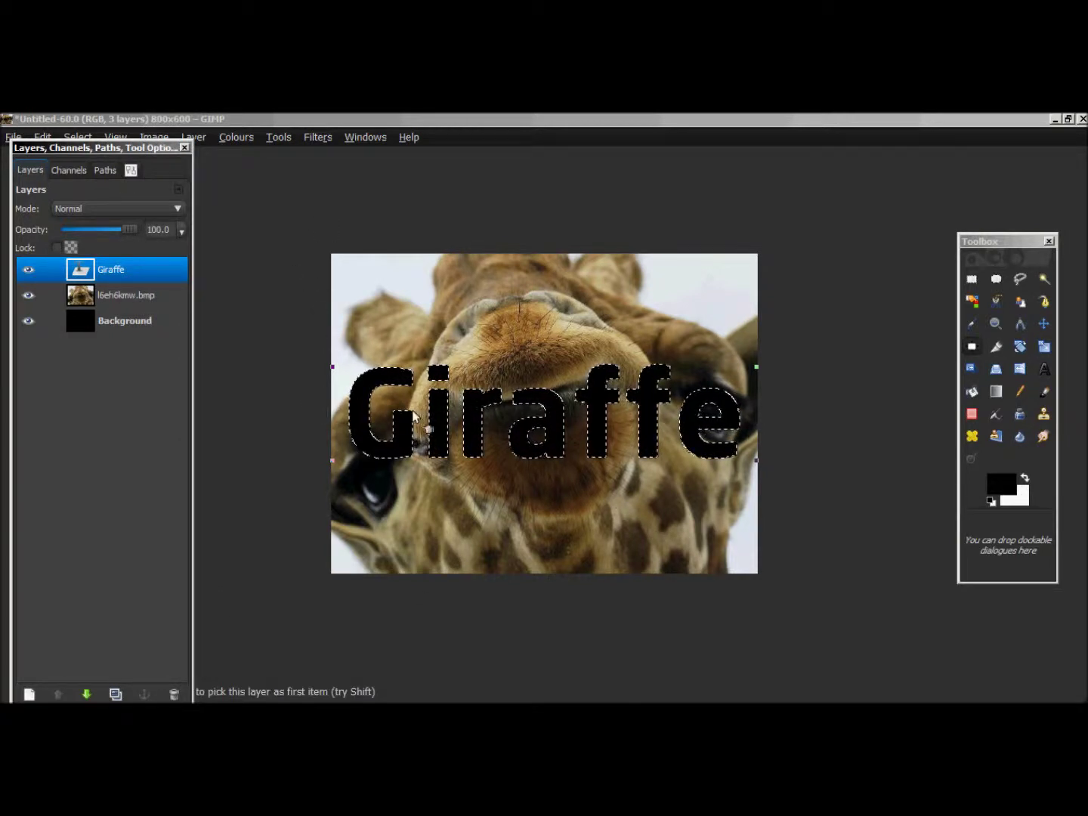
Step: Make the giraffe photo layer active and invert the selection so it covers everything outside the letters
{"action": "left_click", "coordinate": [137, 300]}
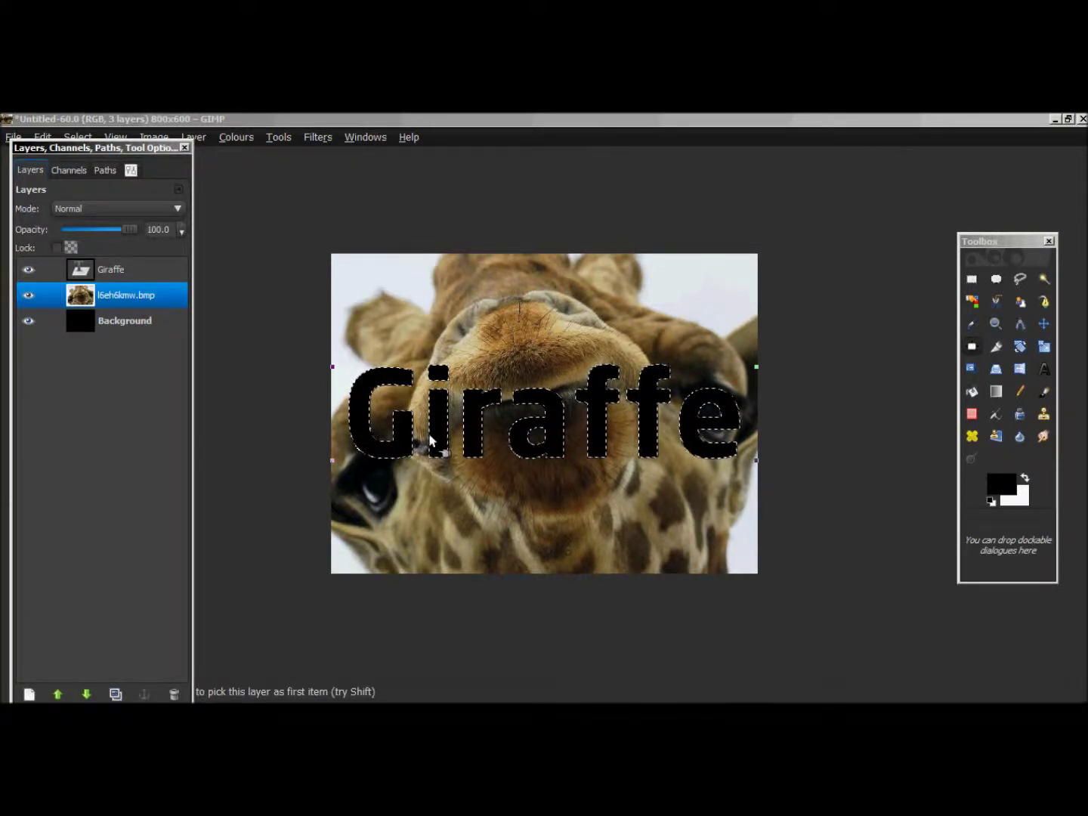
{"action": "key", "text": "ctrl+i"}
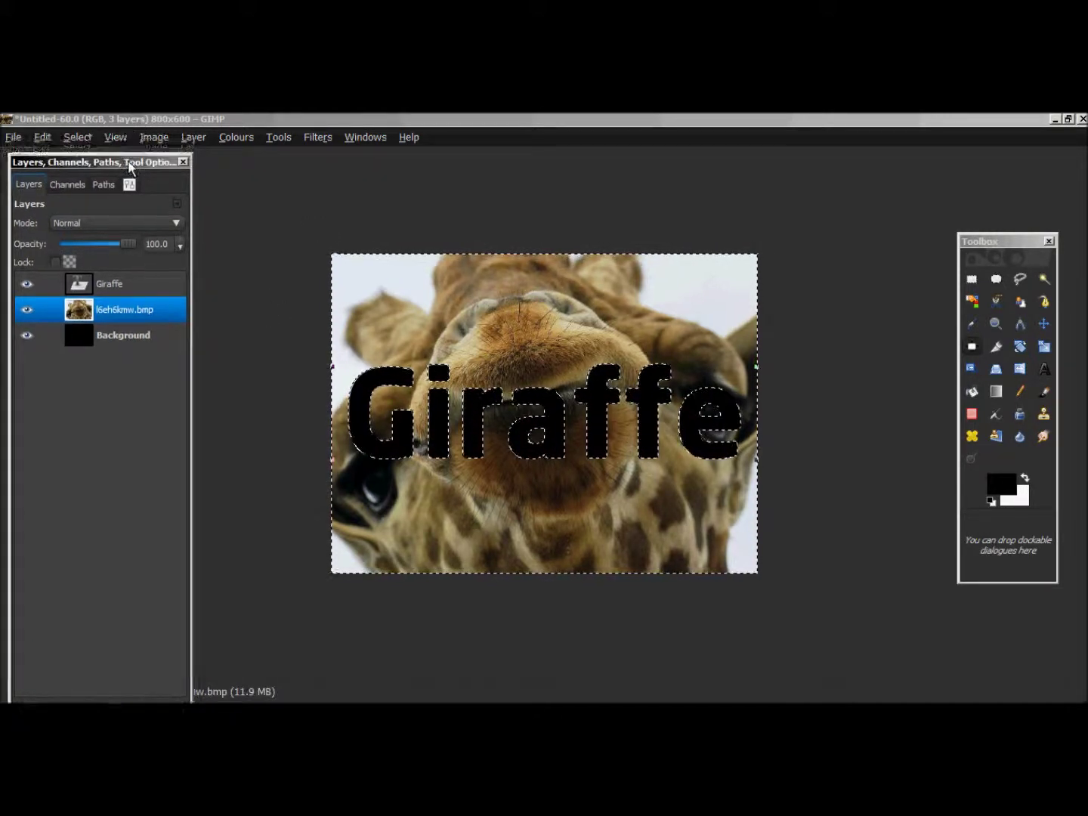
{"action": "left_click", "coordinate": [86, 139]}
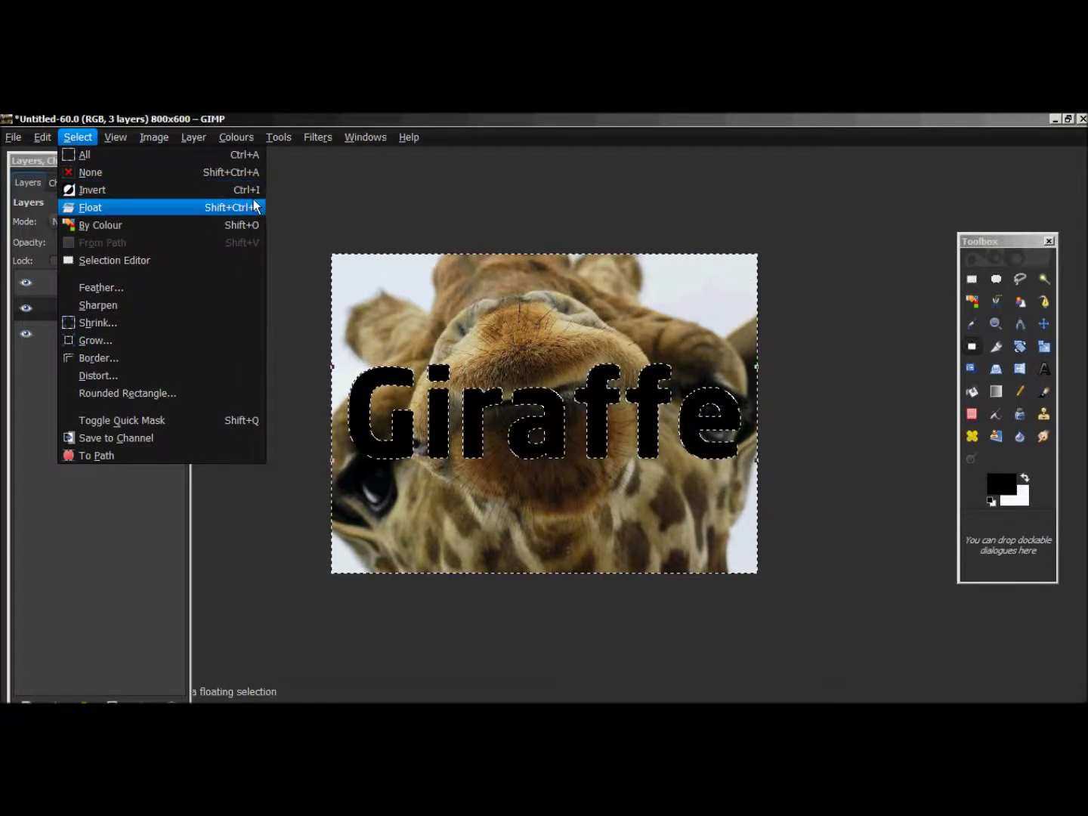
{"action": "left_click", "coordinate": [535, 173]}
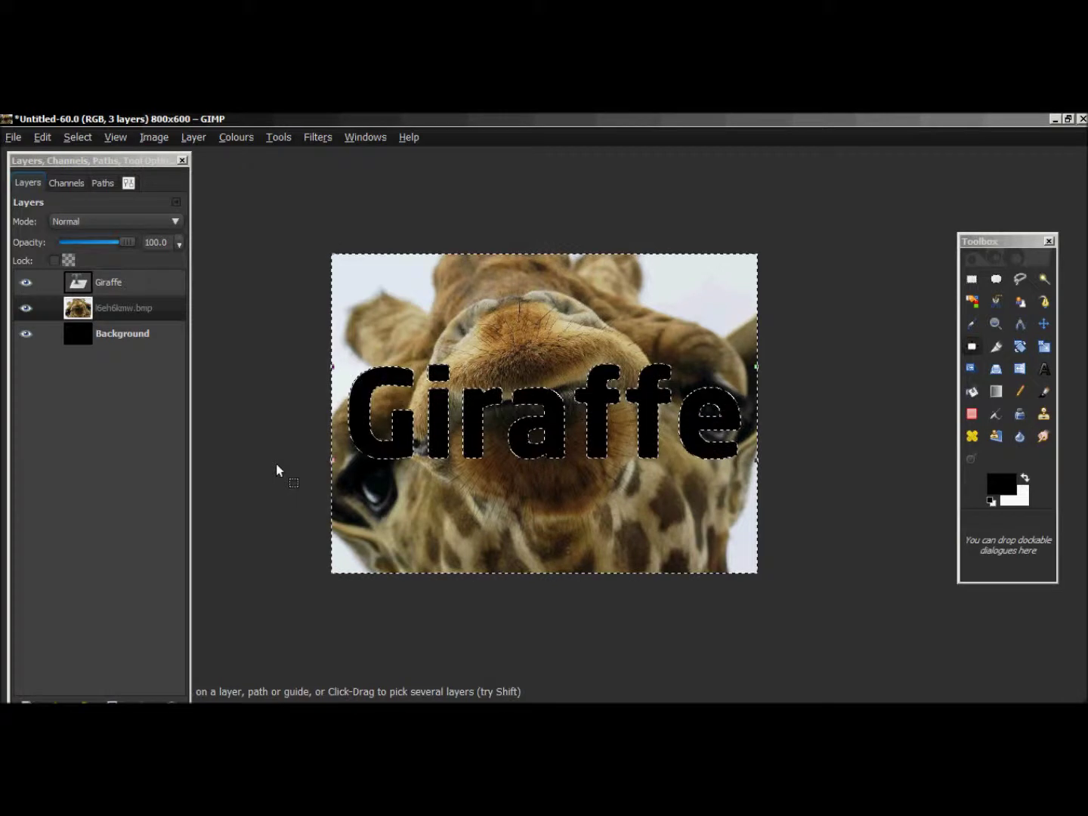
Step: Clear the giraffe photo outside the letters, delete the Giraffe text layer and remove the selection
{"action": "key", "text": "Delete"}
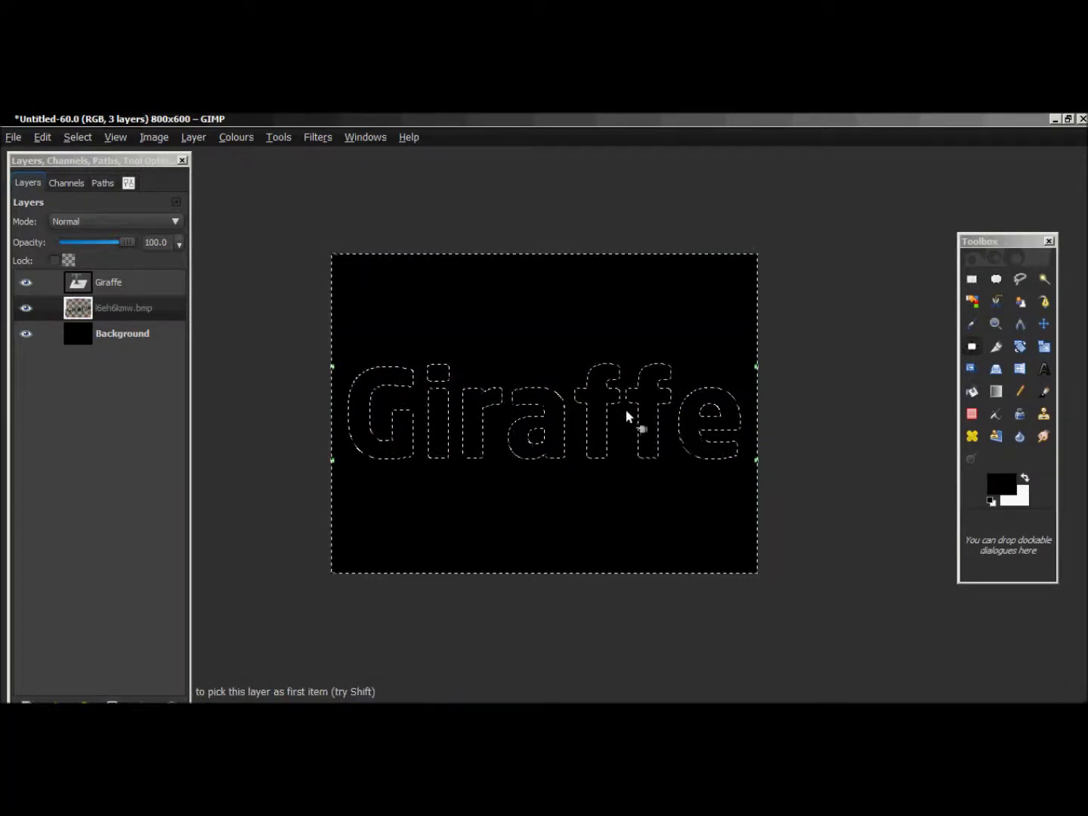
{"action": "left_click", "coordinate": [141, 282]}
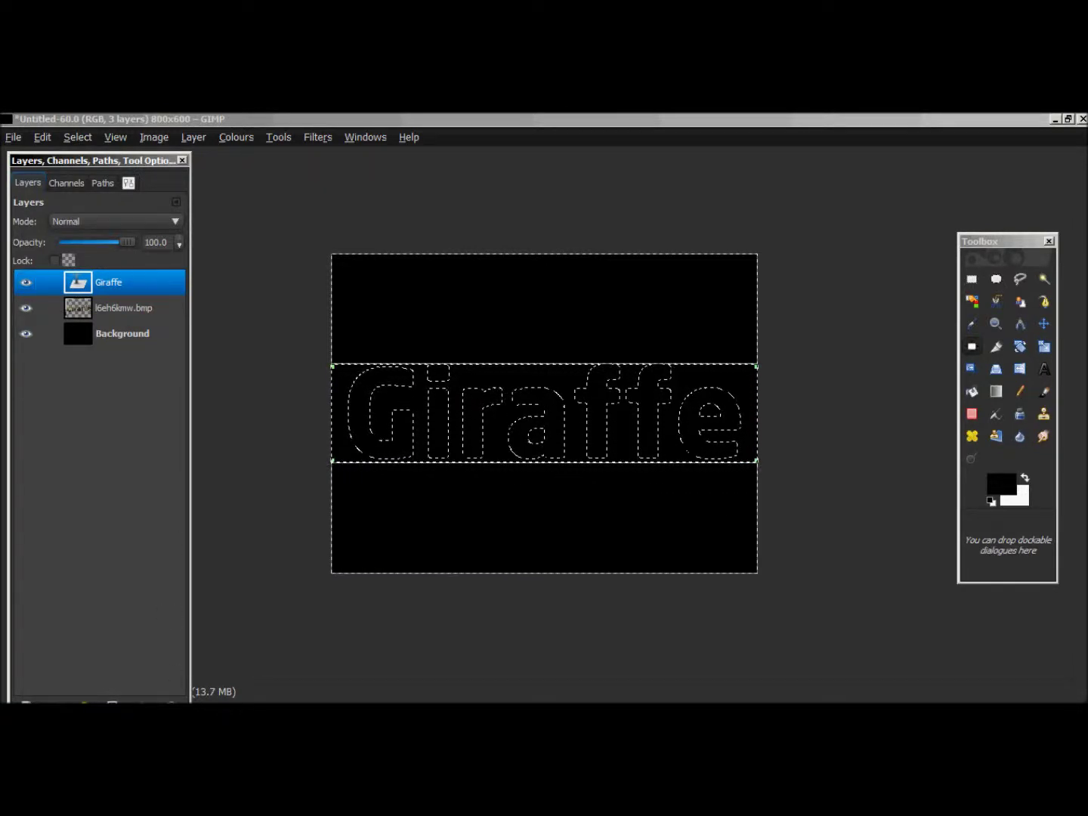
{"action": "left_click", "coordinate": [172, 704]}
{"action": "left_click_drag", "start_coordinate": [165, 162], "coordinate": [168, 140]}
{"action": "key", "text": "ctrl+shift+a"}
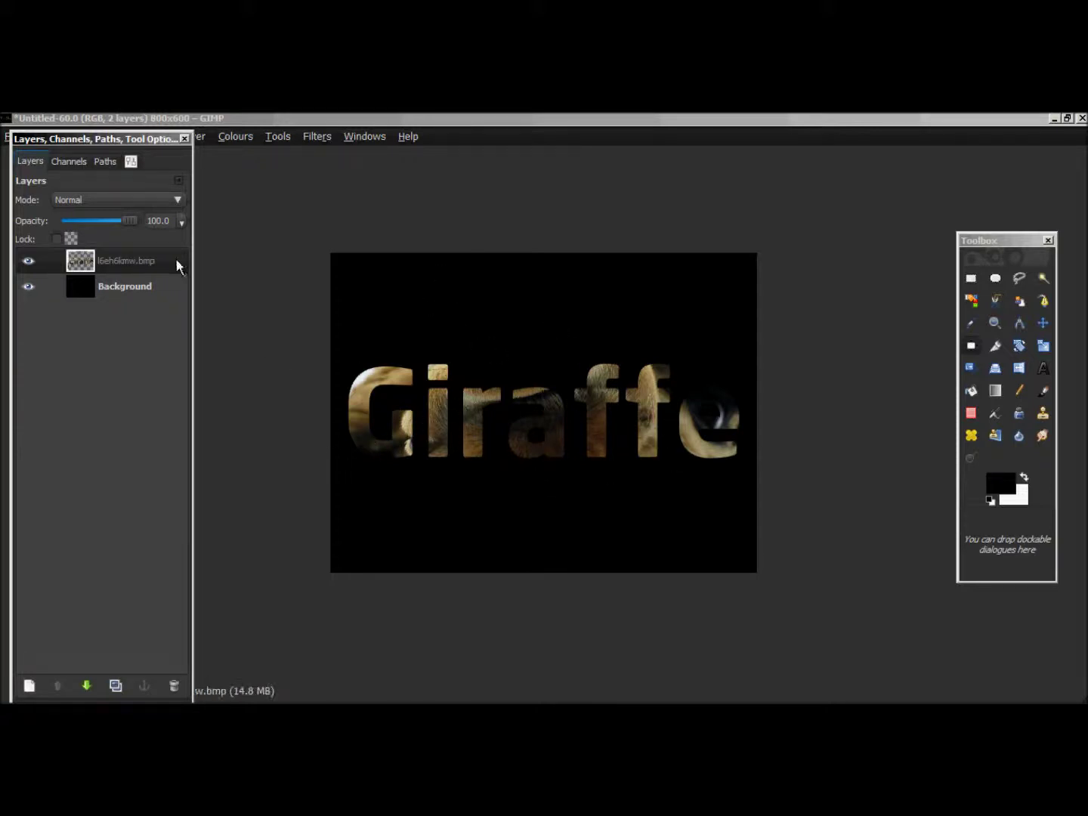
Step: Shift the photo-filled letters around the canvas with the Move tool and undo the last move
{"action": "left_click", "coordinate": [1044, 324]}
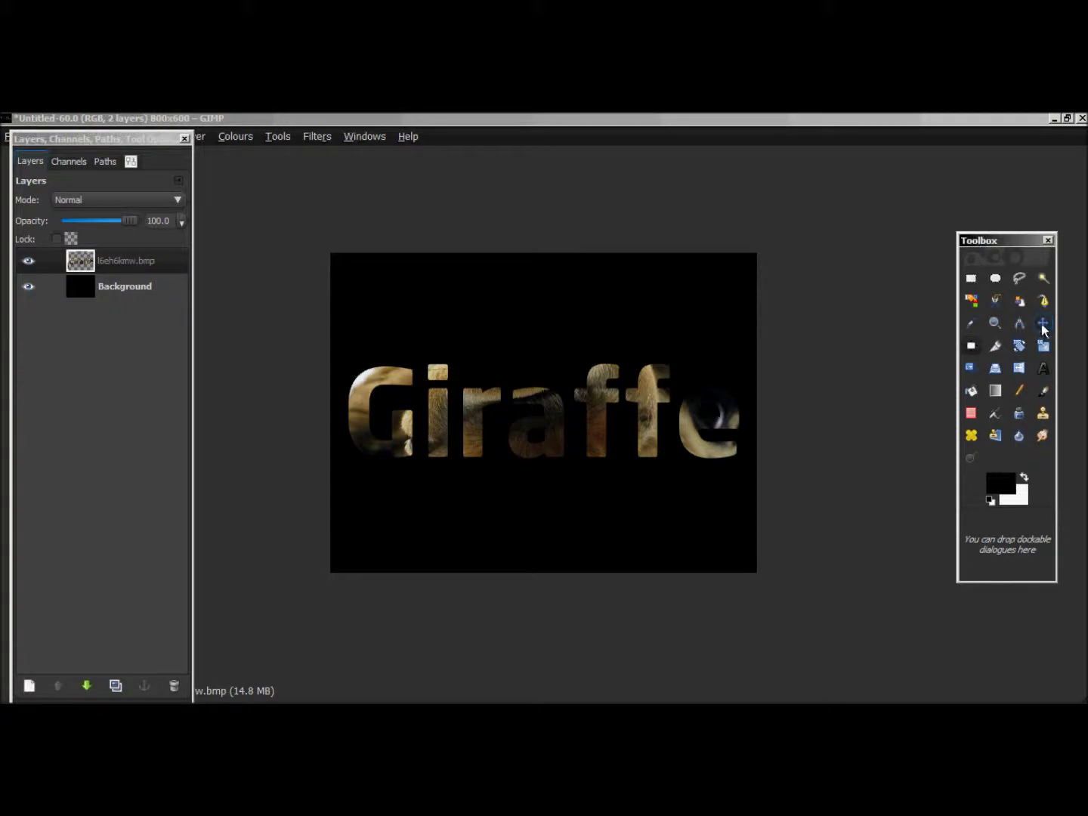
{"action": "left_click_drag", "start_coordinate": [472, 438], "coordinate": [460, 503]}
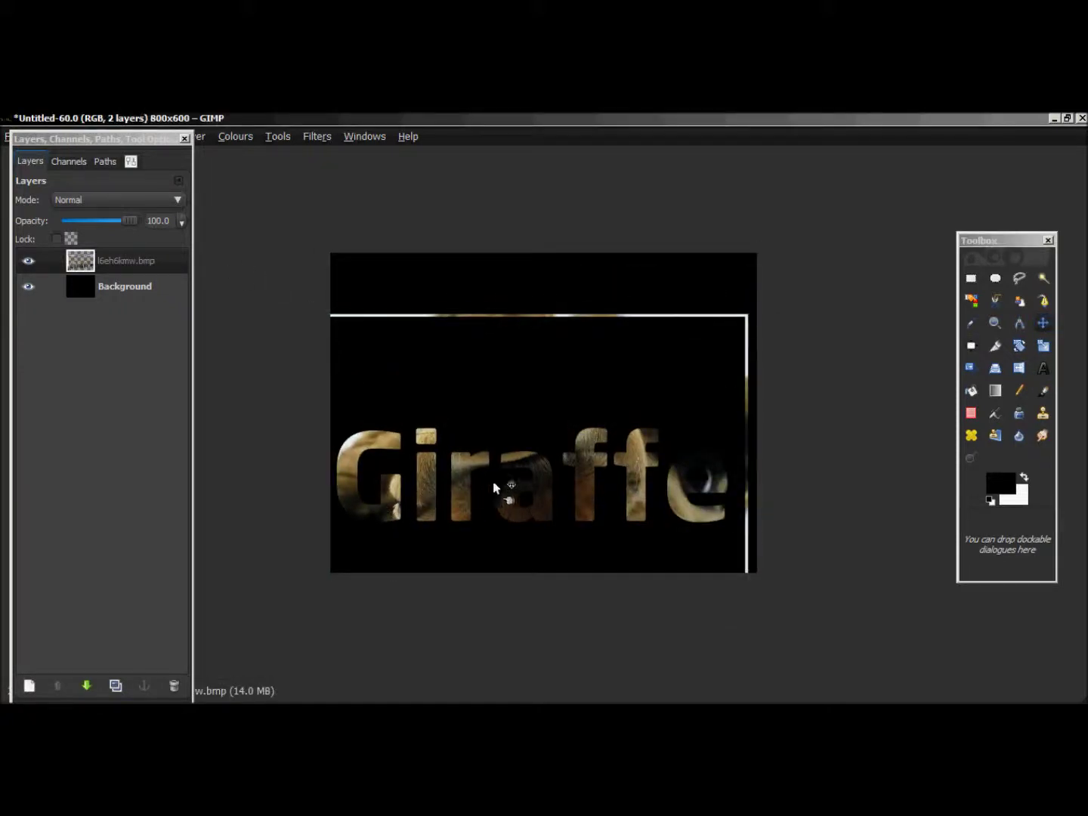
{"action": "left_click_drag", "start_coordinate": [530, 495], "coordinate": [554, 427]}
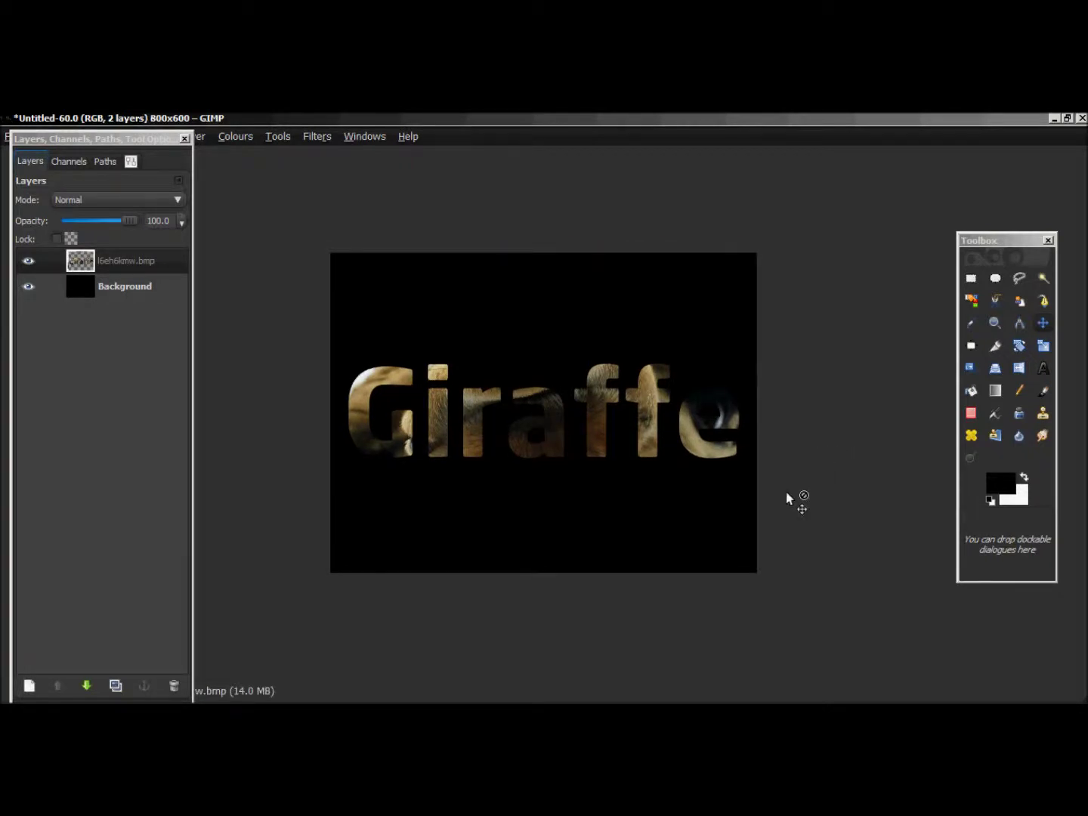
{"action": "left_click_drag", "start_coordinate": [394, 468], "coordinate": [488, 483]}
{"action": "key", "text": "ctrl+z"}
Step: Undo the edits back to the full giraffe photo with the centred Giraffe text layer, and make that text layer active
{"action": "left_click_drag", "start_coordinate": [119, 143], "coordinate": [65, 140]}
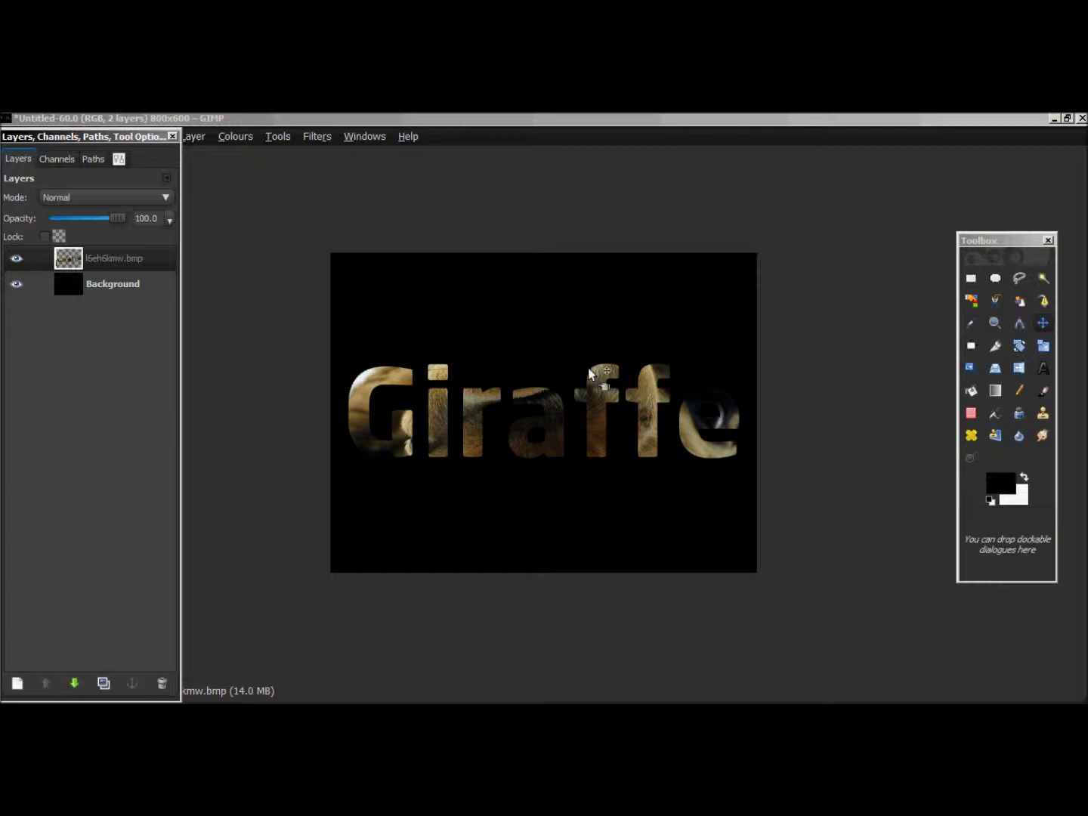
{"action": "key", "text": "ctrl+z"}
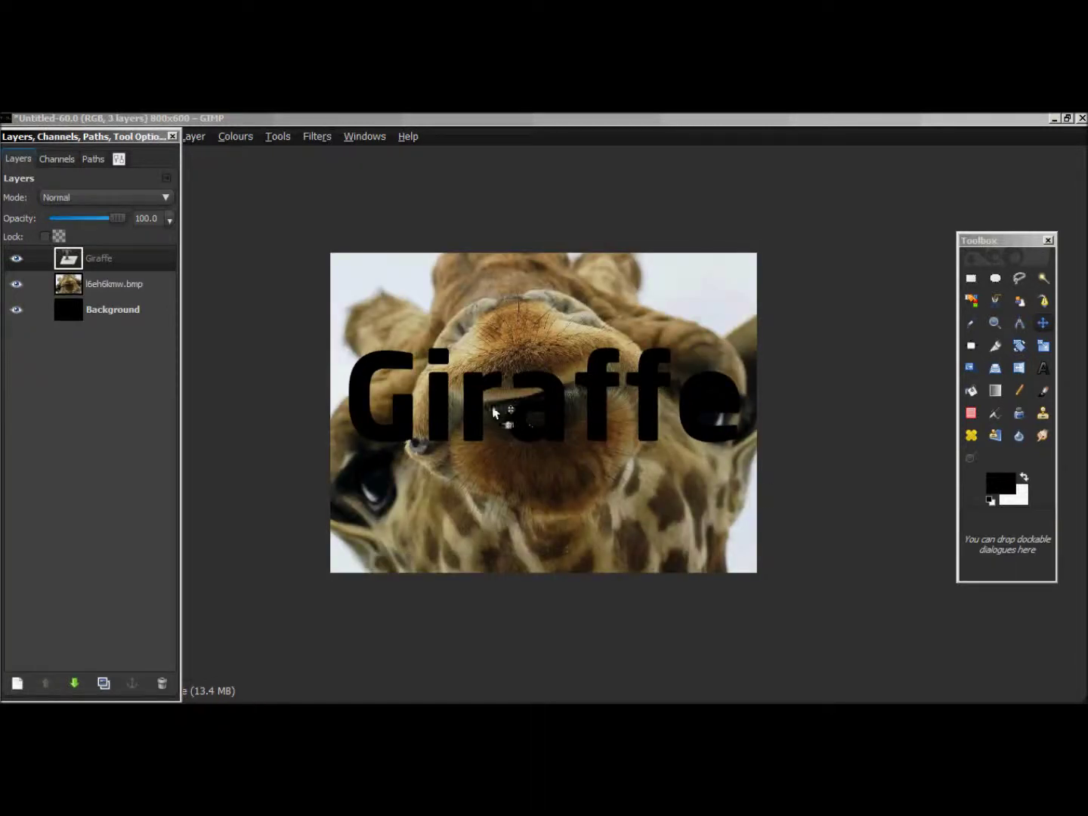
{"action": "left_click", "coordinate": [110, 258]}
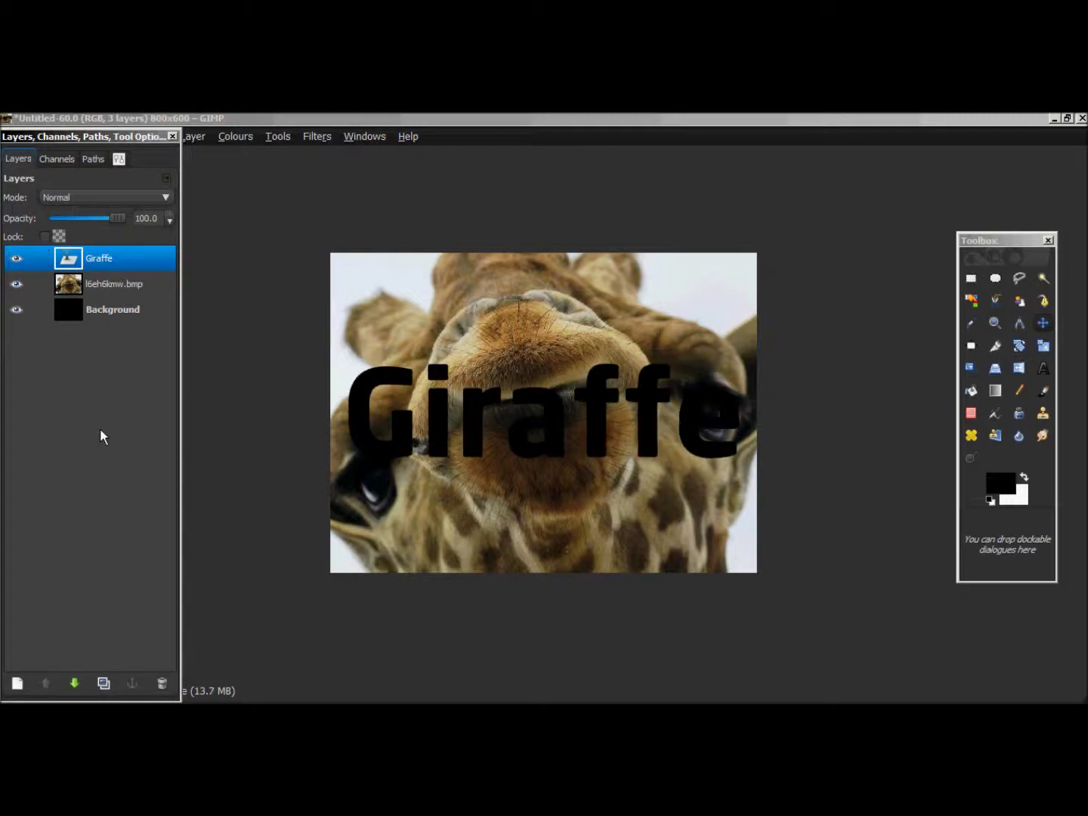
Step: Change the Giraffe text's font to Times New Roman and extend its frame to about 208 px high, closing the text editor
{"action": "left_click", "coordinate": [120, 160]}
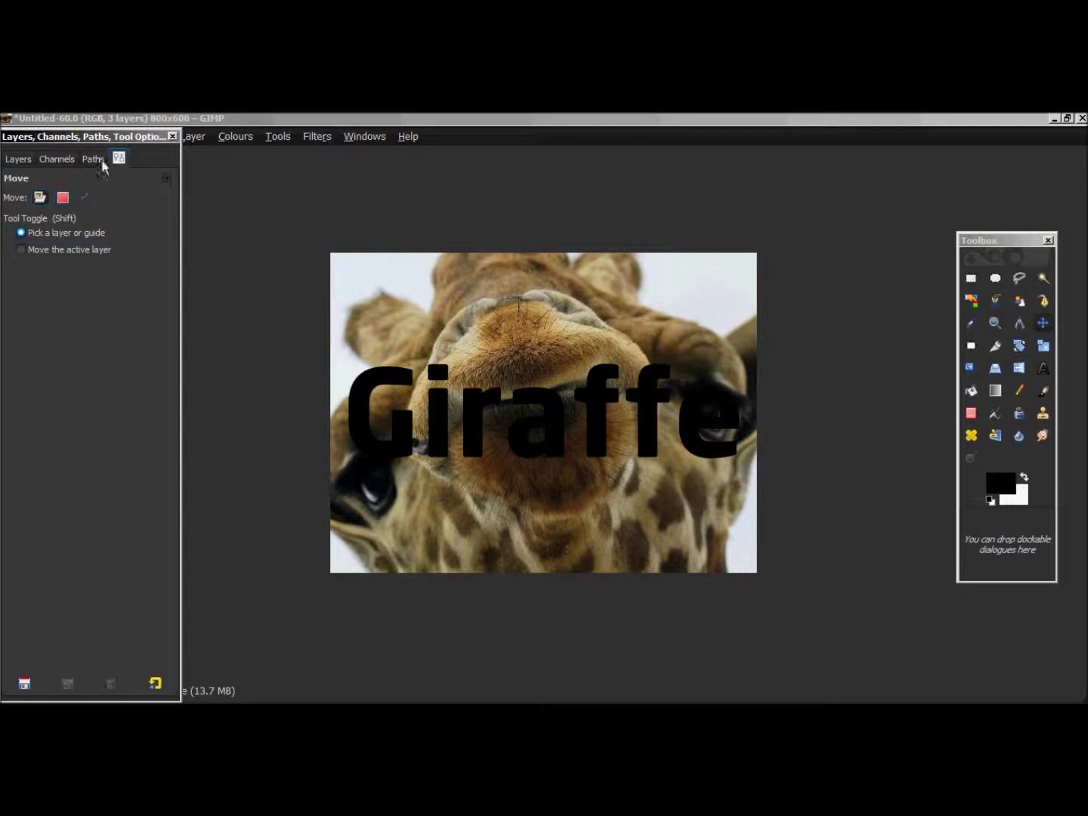
{"action": "left_click", "coordinate": [1043, 369]}
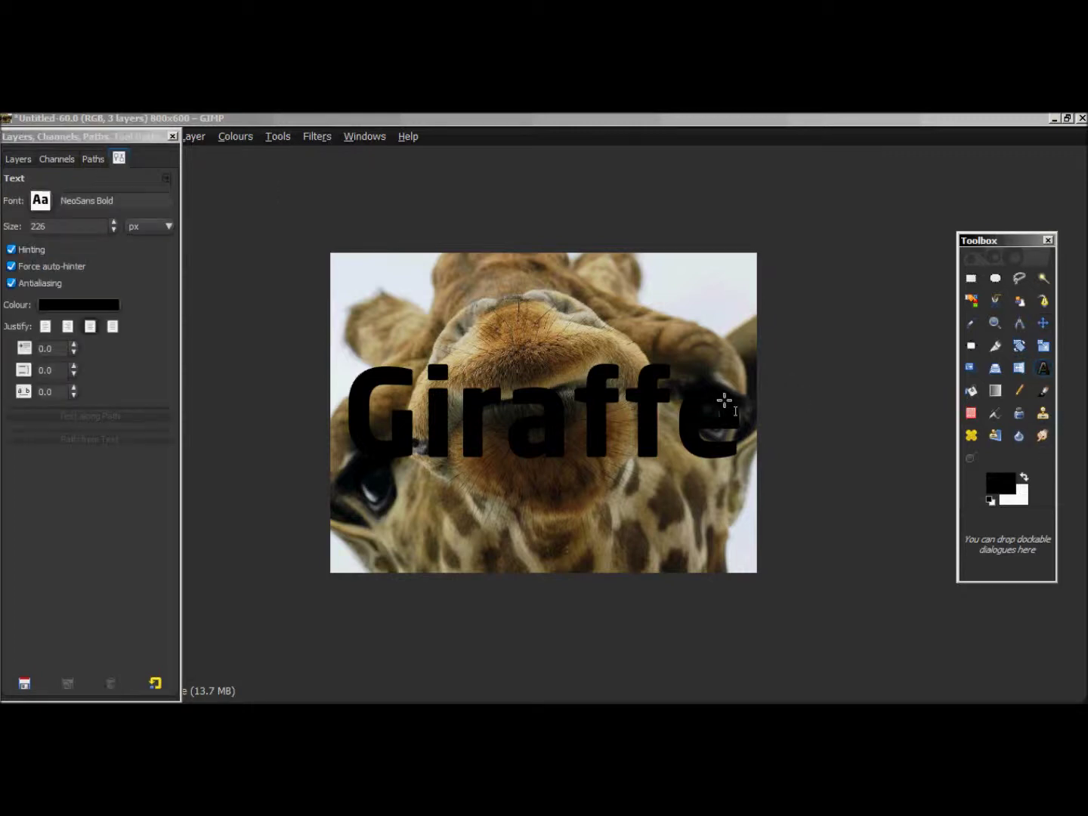
{"action": "left_click", "coordinate": [639, 422]}
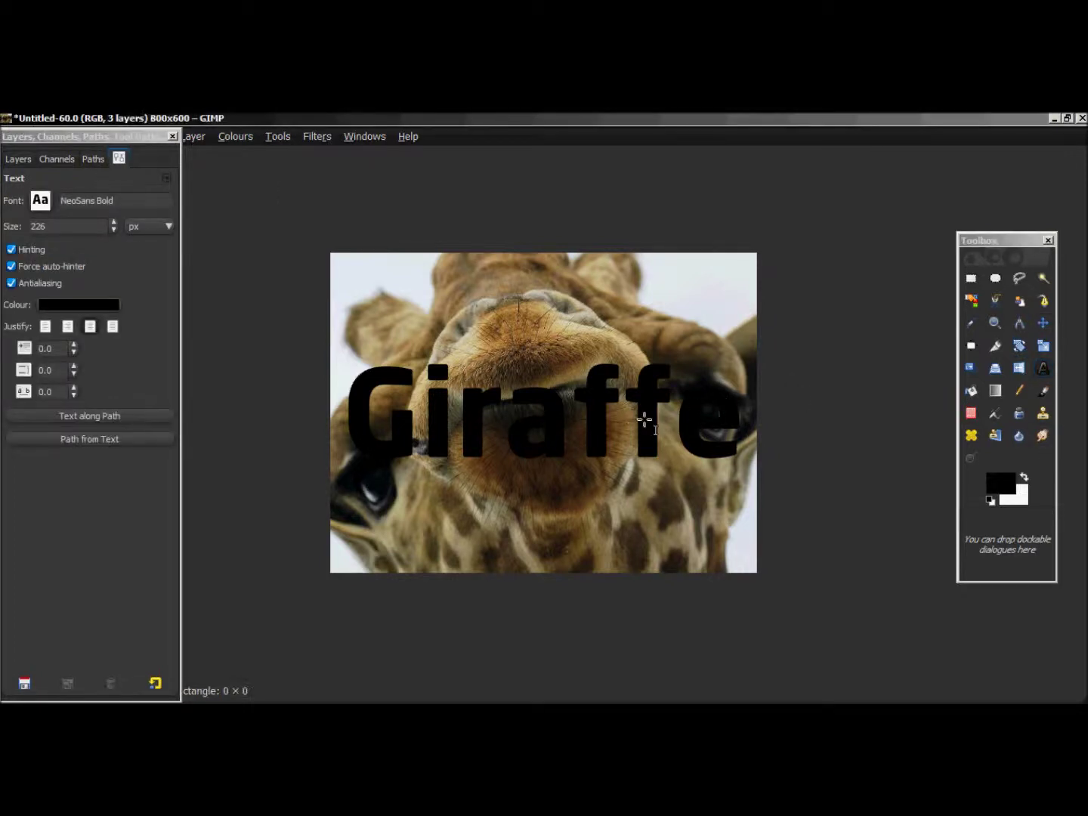
{"action": "left_click", "coordinate": [116, 201]}
{"action": "type", "text": "ti"}
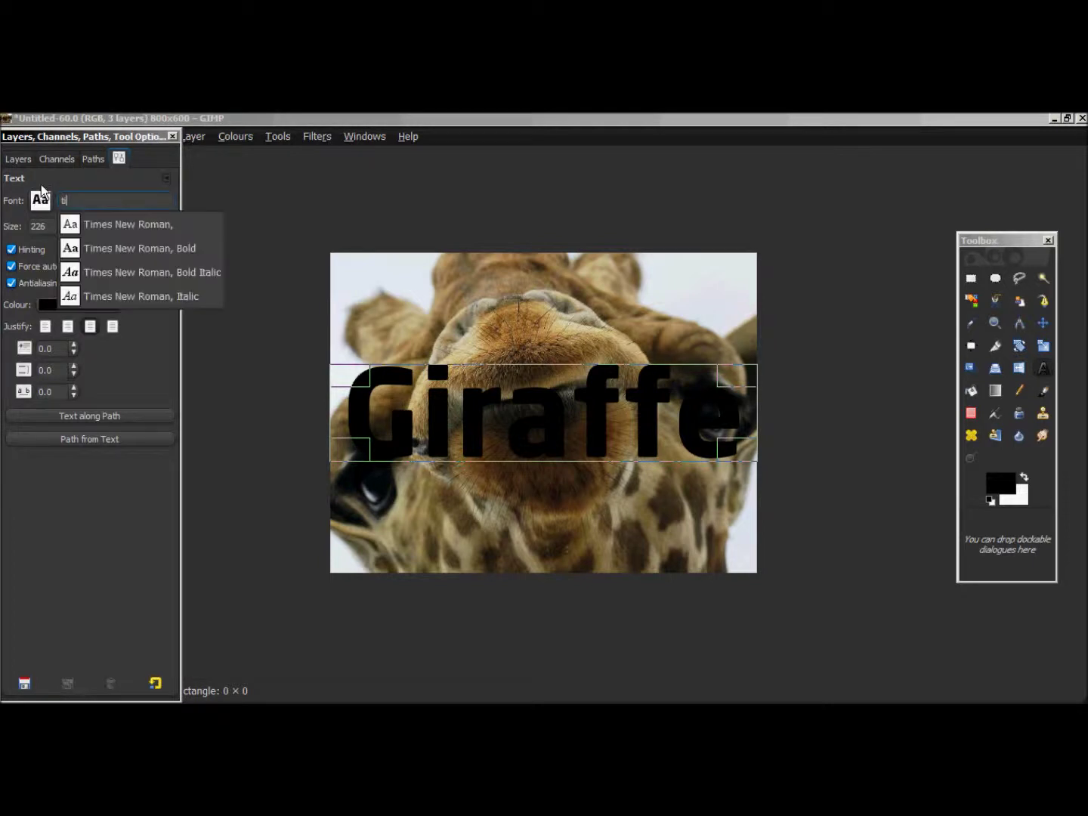
{"action": "left_click", "coordinate": [110, 224]}
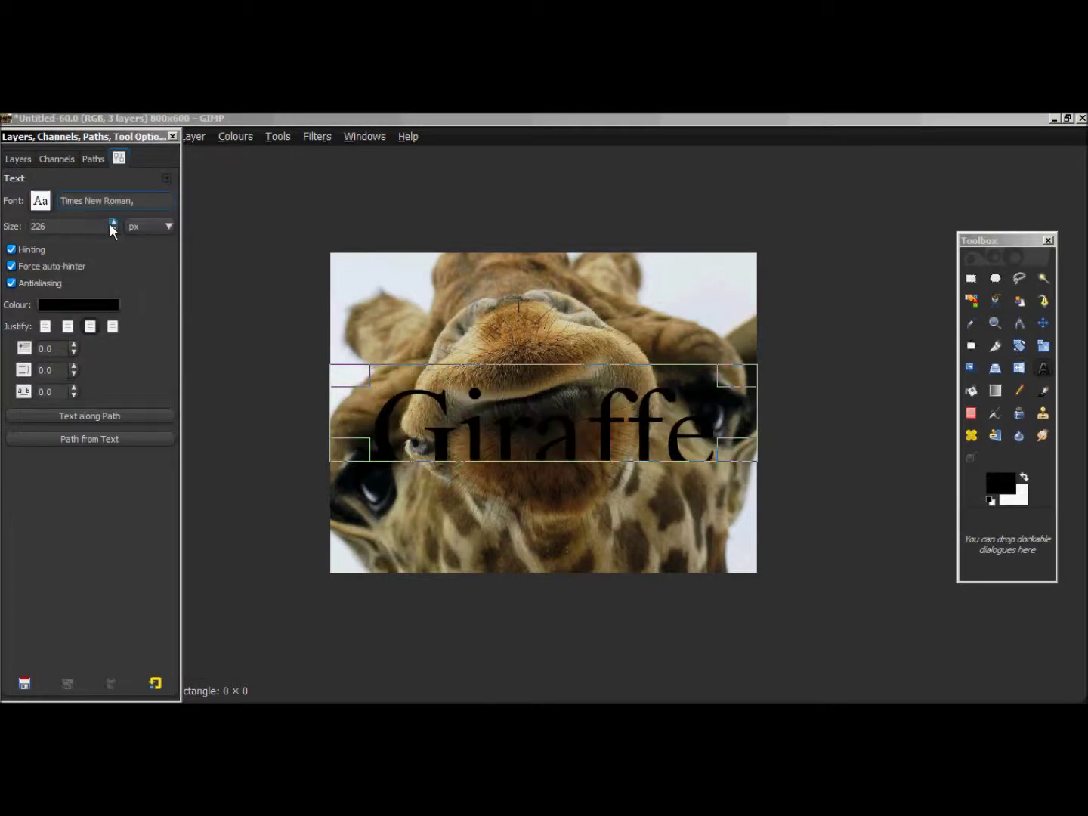
{"action": "left_click", "coordinate": [567, 459]}
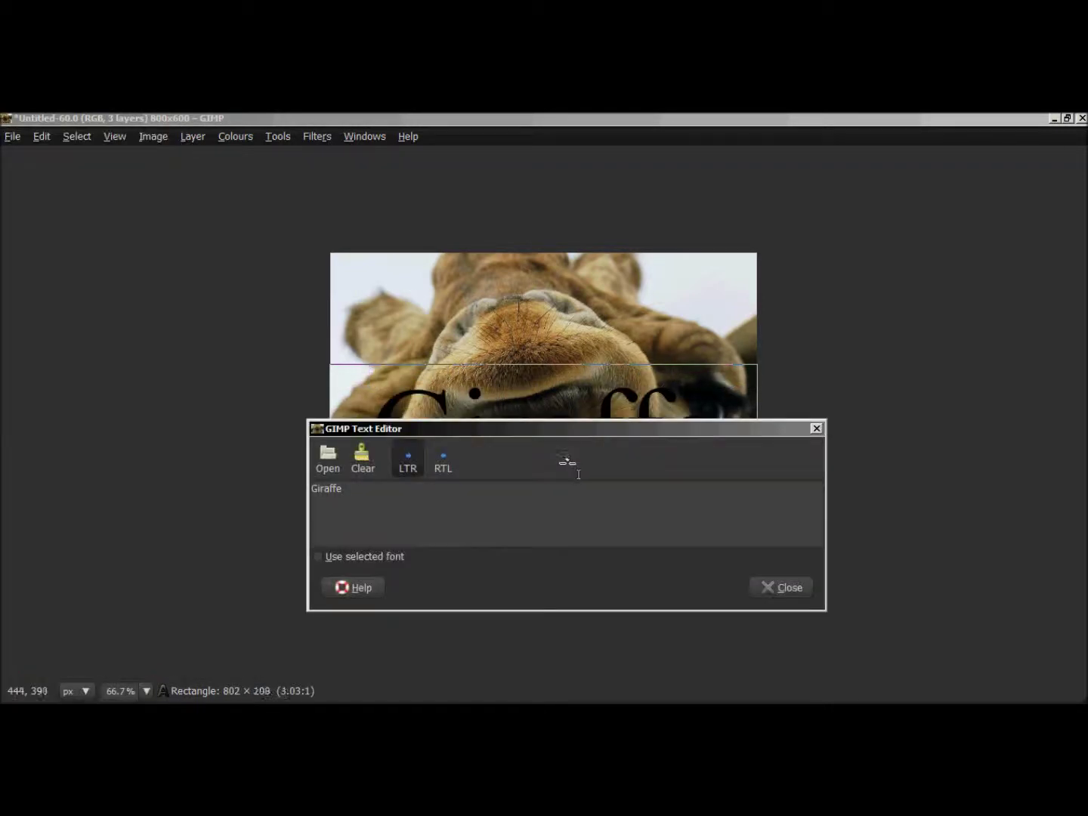
{"action": "left_click", "coordinate": [817, 429]}
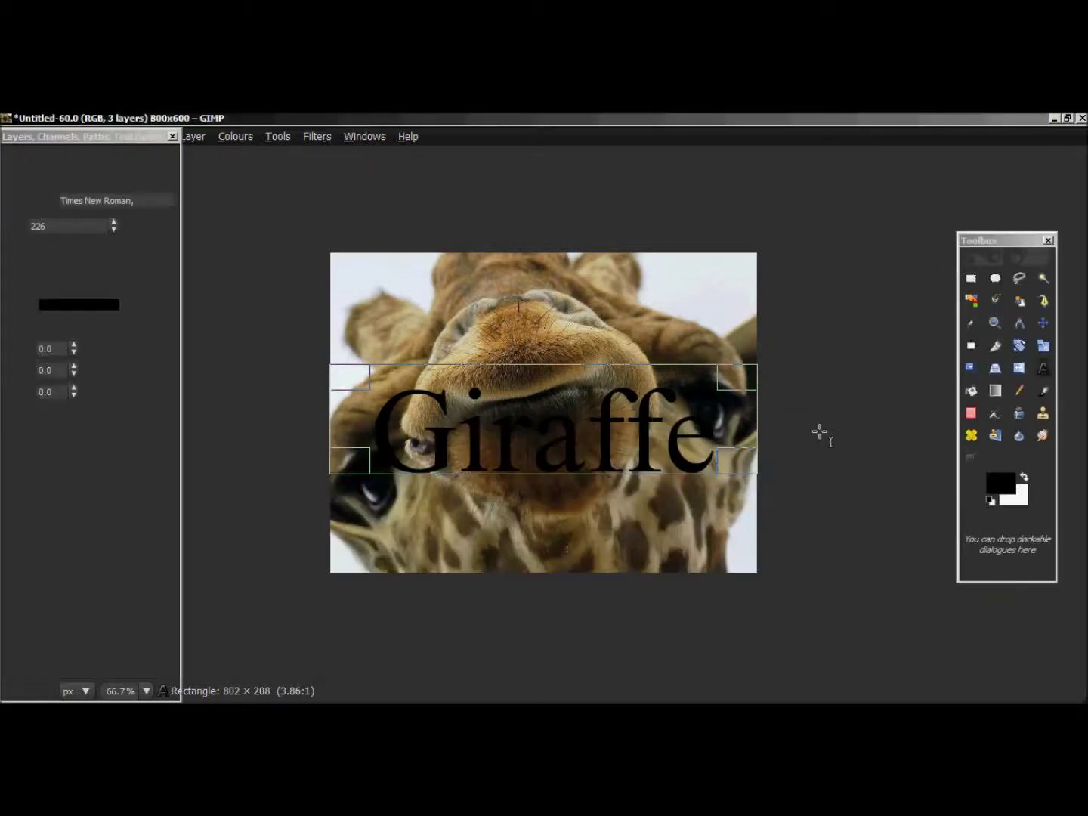
Step: Search the computer for "fonts" and look through the installed fonts and the folder of font files
{"action": "left_click", "coordinate": [159, 197]}
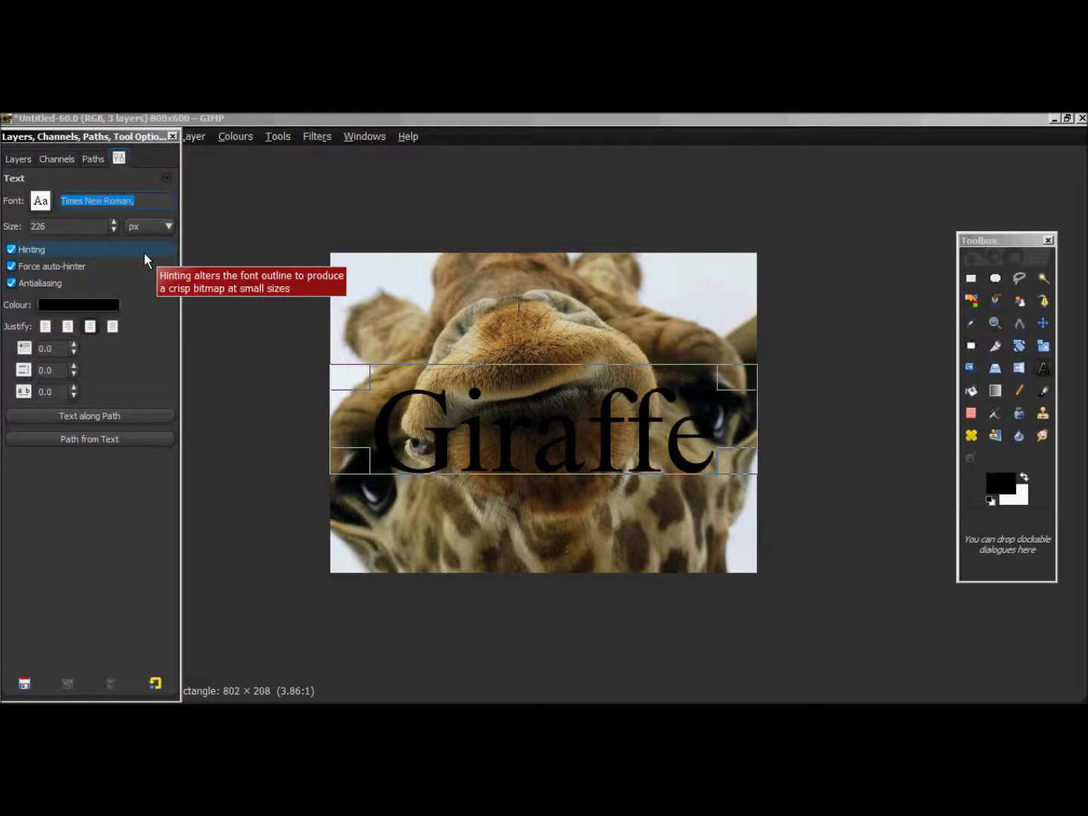
{"action": "left_click", "coordinate": [30, 701]}
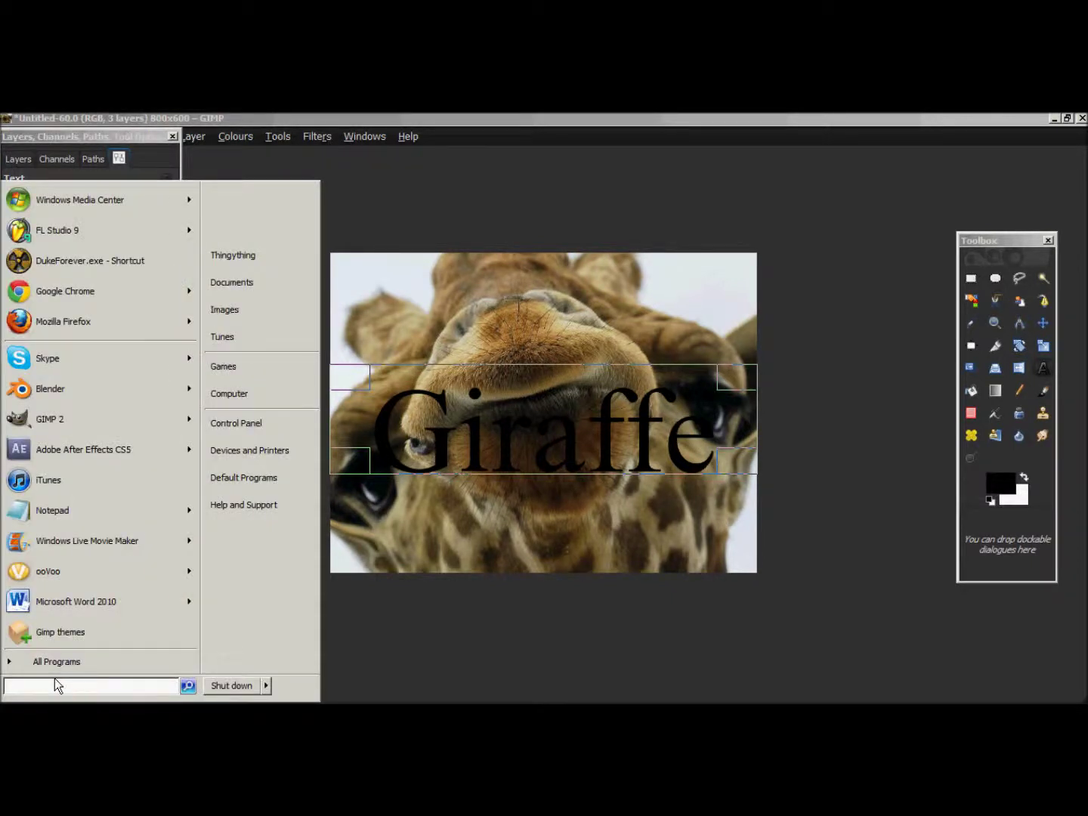
{"action": "type", "text": "fonts"}
{"action": "key", "text": "Return"}
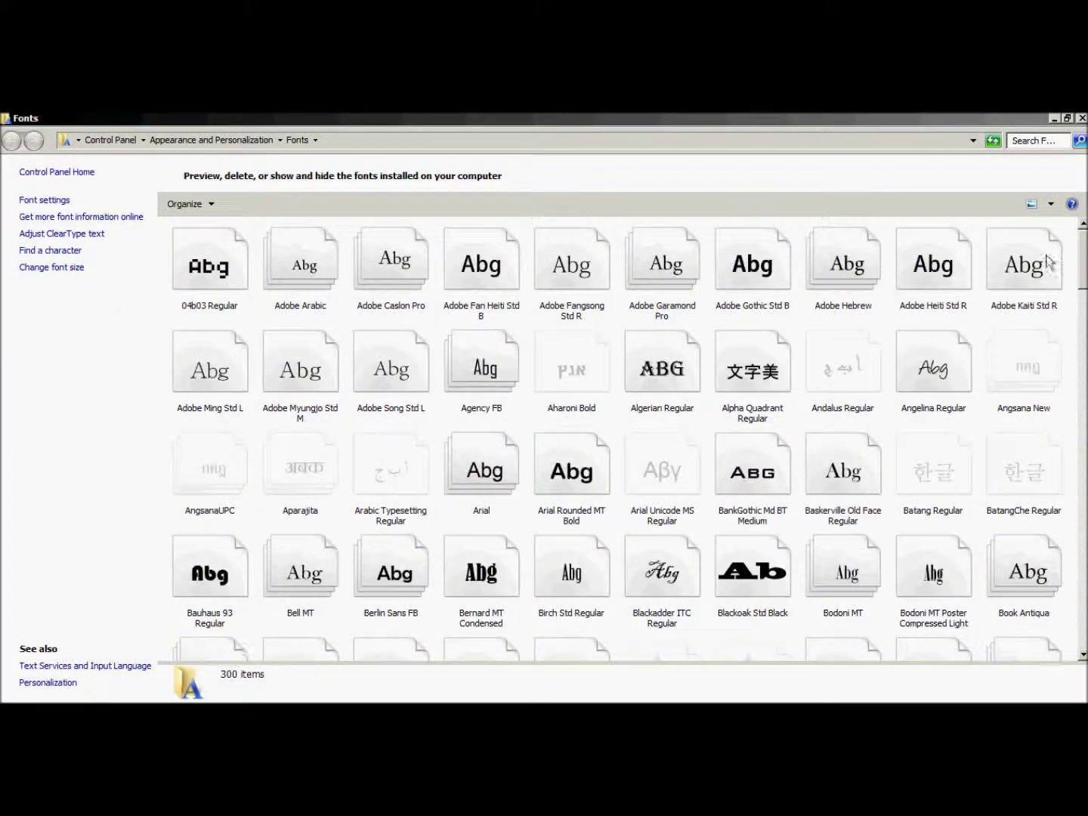
{"action": "left_click", "coordinate": [1083, 118]}
{"action": "key", "text": "super"}
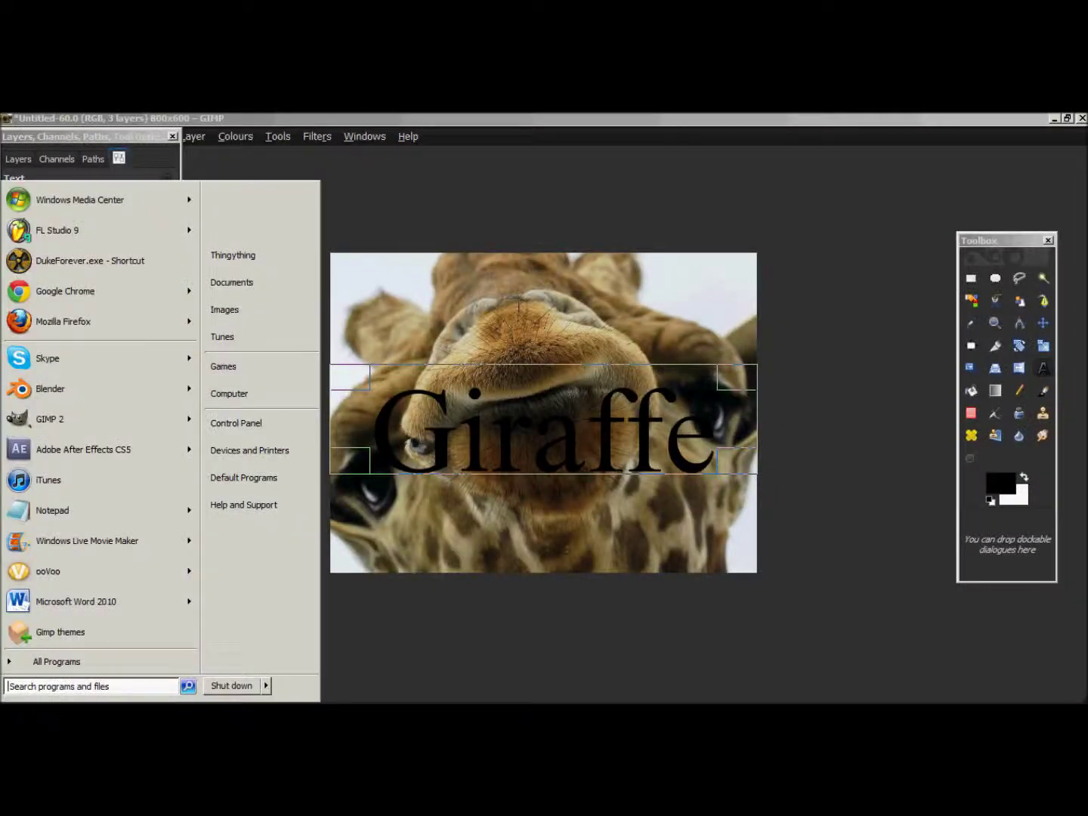
{"action": "type", "text": "fonts"}
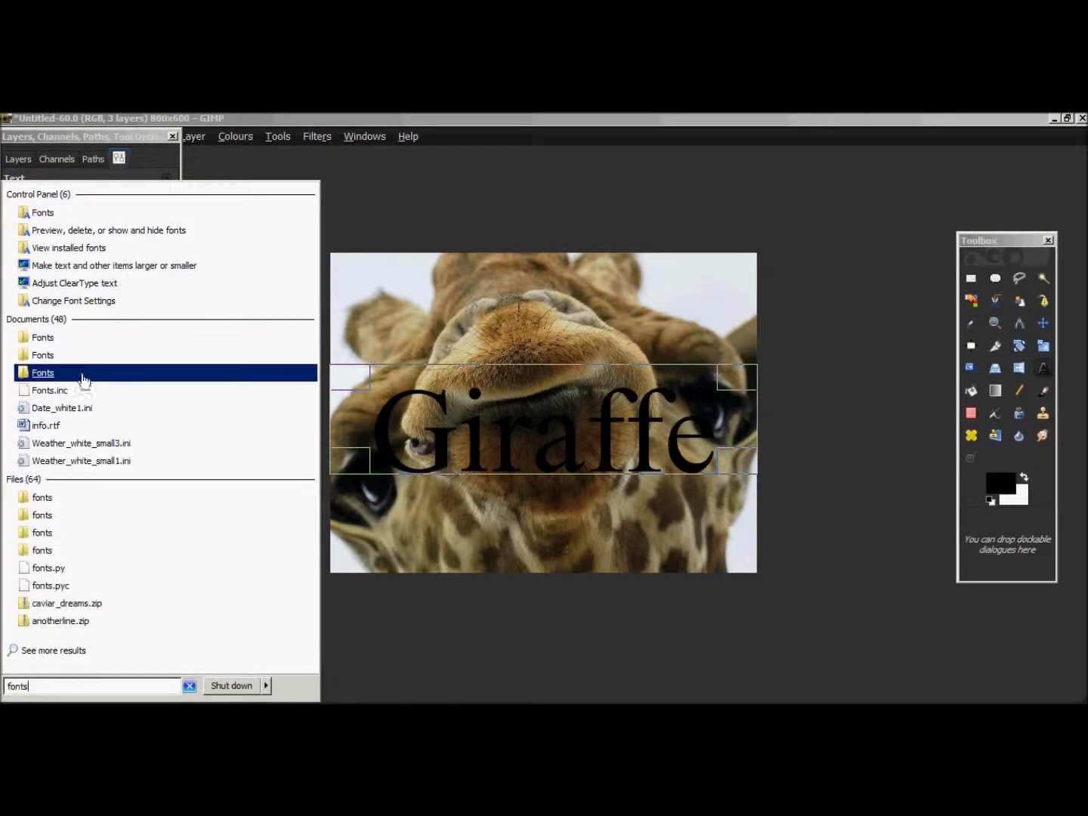
{"action": "left_click", "coordinate": [90, 502]}
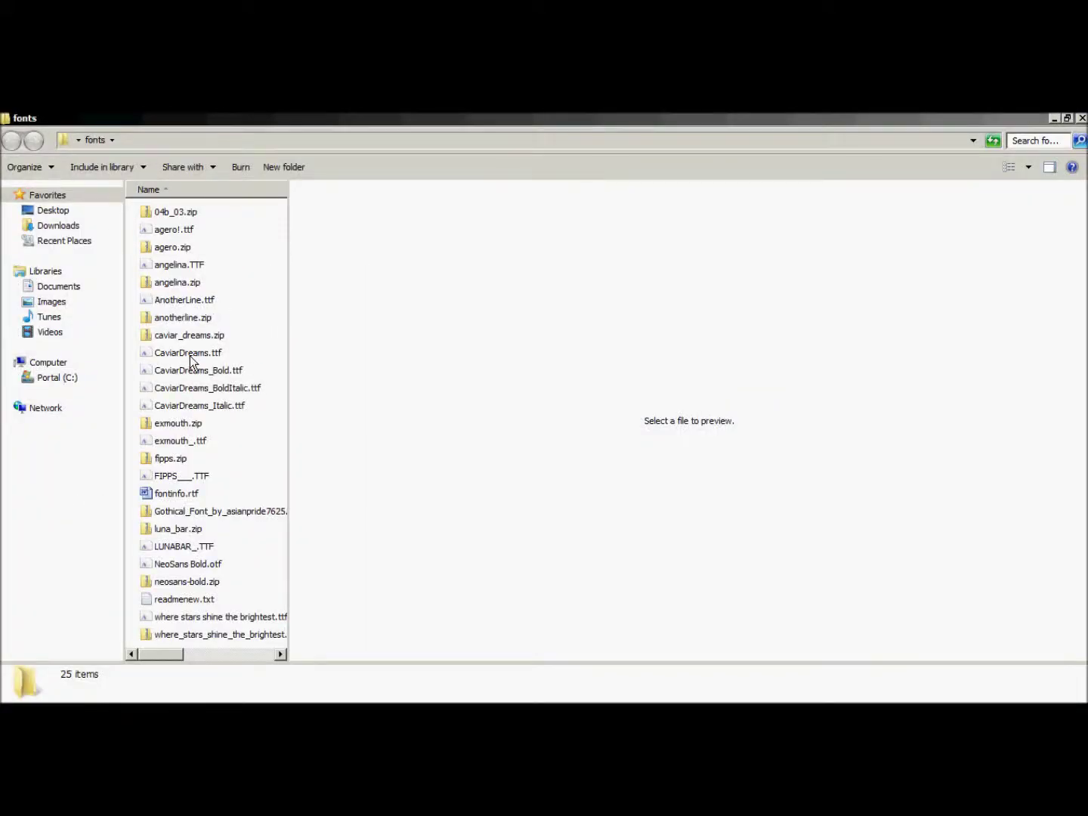
{"action": "left_click", "coordinate": [1082, 120]}
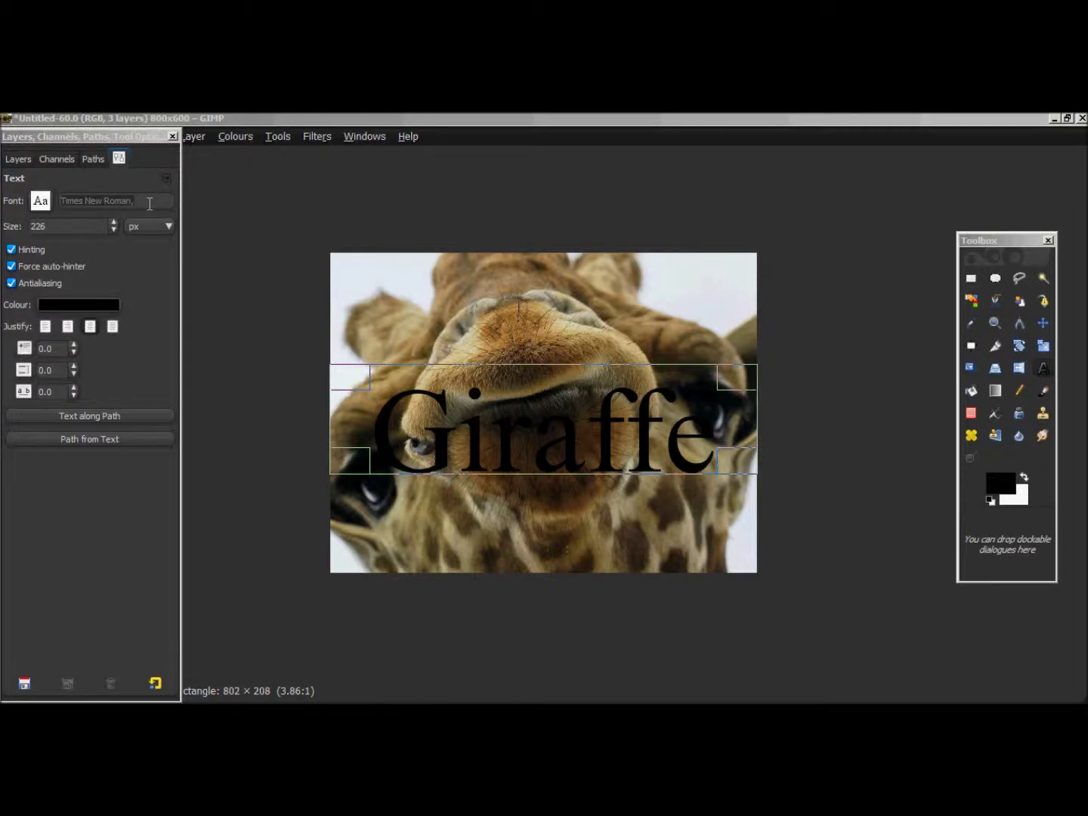
Step: Try to replace the Giraffe text's font by entering the name "Cavia"
{"action": "left_click", "coordinate": [150, 203]}
{"action": "left_click_drag", "start_coordinate": [139, 201], "coordinate": [41, 204]}
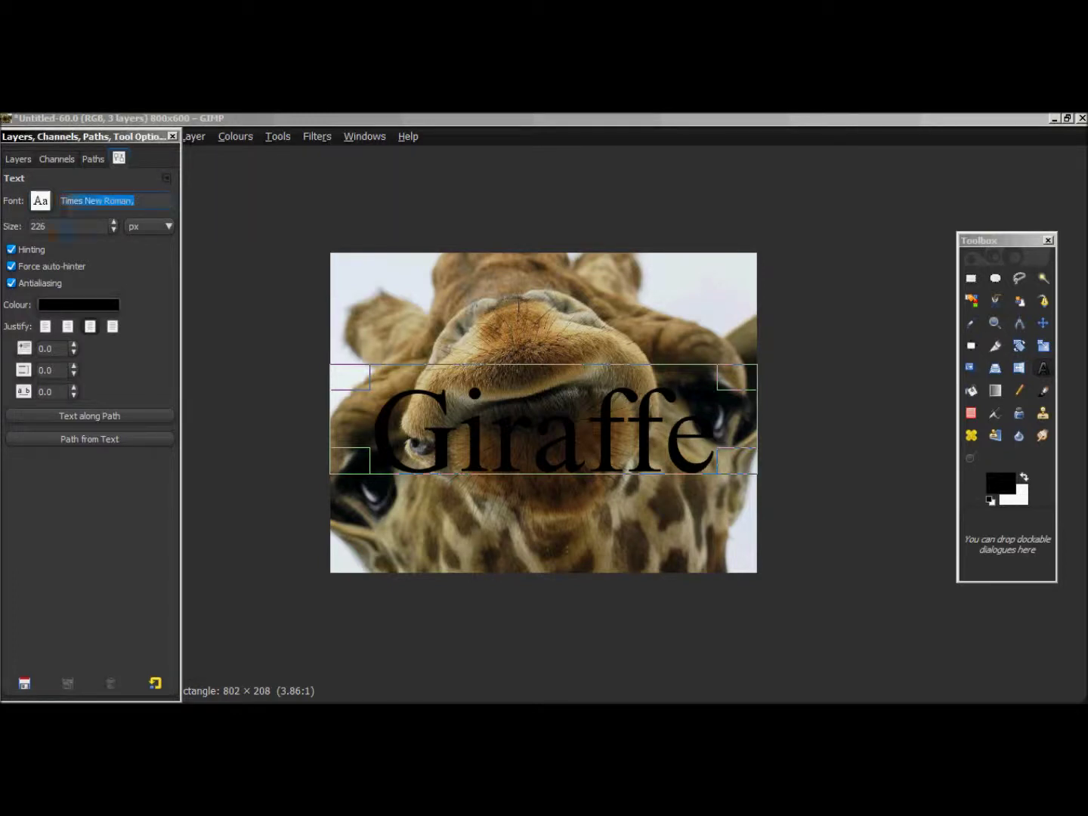
{"action": "type", "text": "ca"}
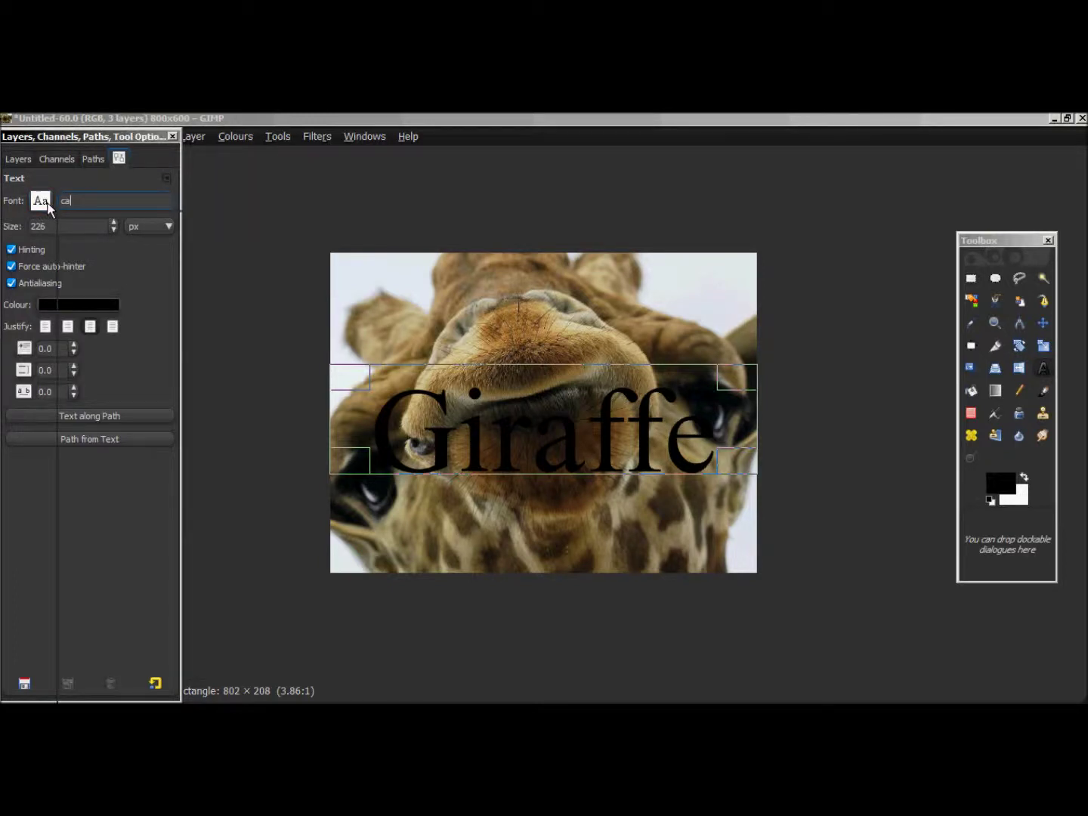
{"action": "type", "text": "v"}
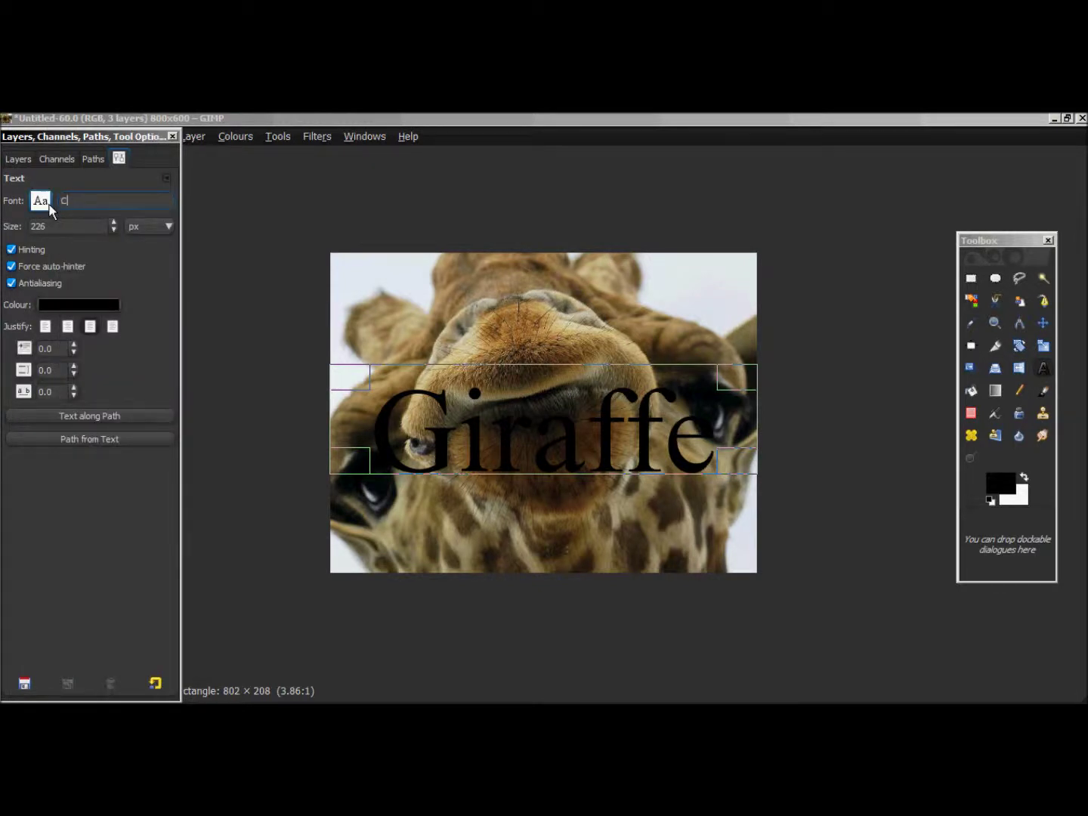
{"action": "type", "text": "avia"}
Step: Adjust the upper and lower edges of the Giraffe text frame to a height of about 210 px and close the text editor
{"action": "left_click_drag", "start_coordinate": [581, 377], "coordinate": [589, 442]}
{"action": "left_click_drag", "start_coordinate": [670, 438], "coordinate": [667, 578]}
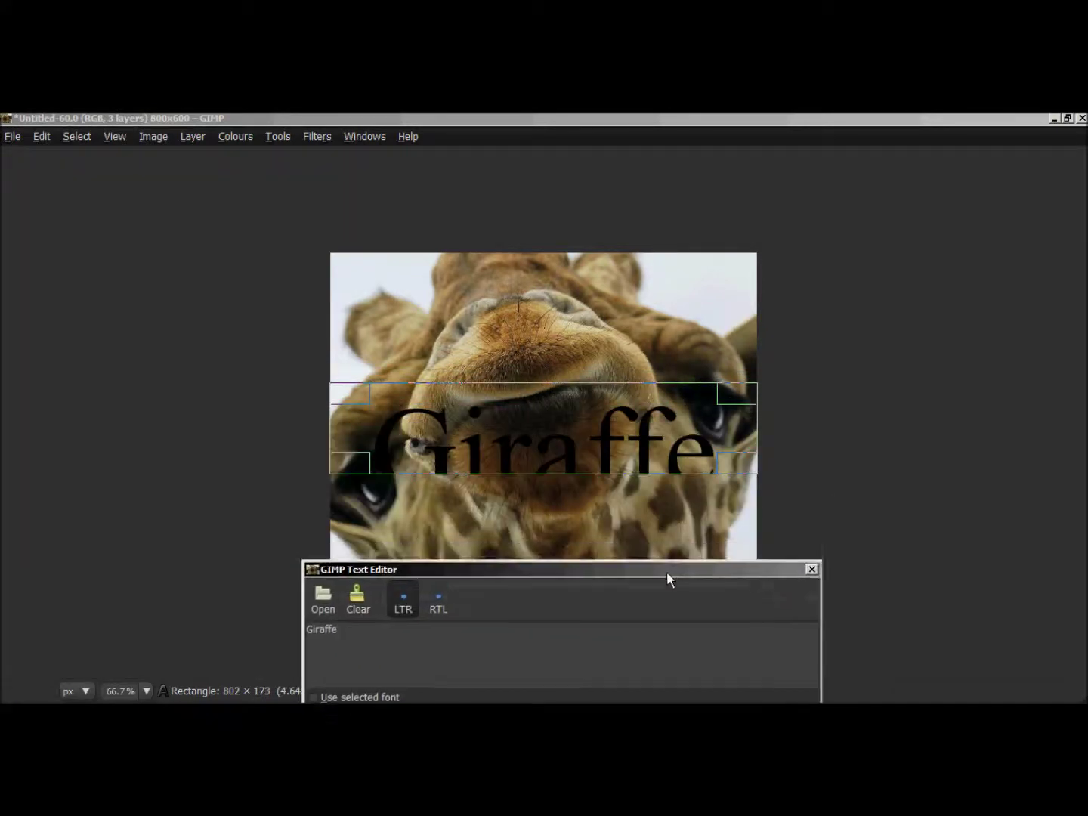
{"action": "left_click_drag", "start_coordinate": [517, 465], "coordinate": [517, 482]}
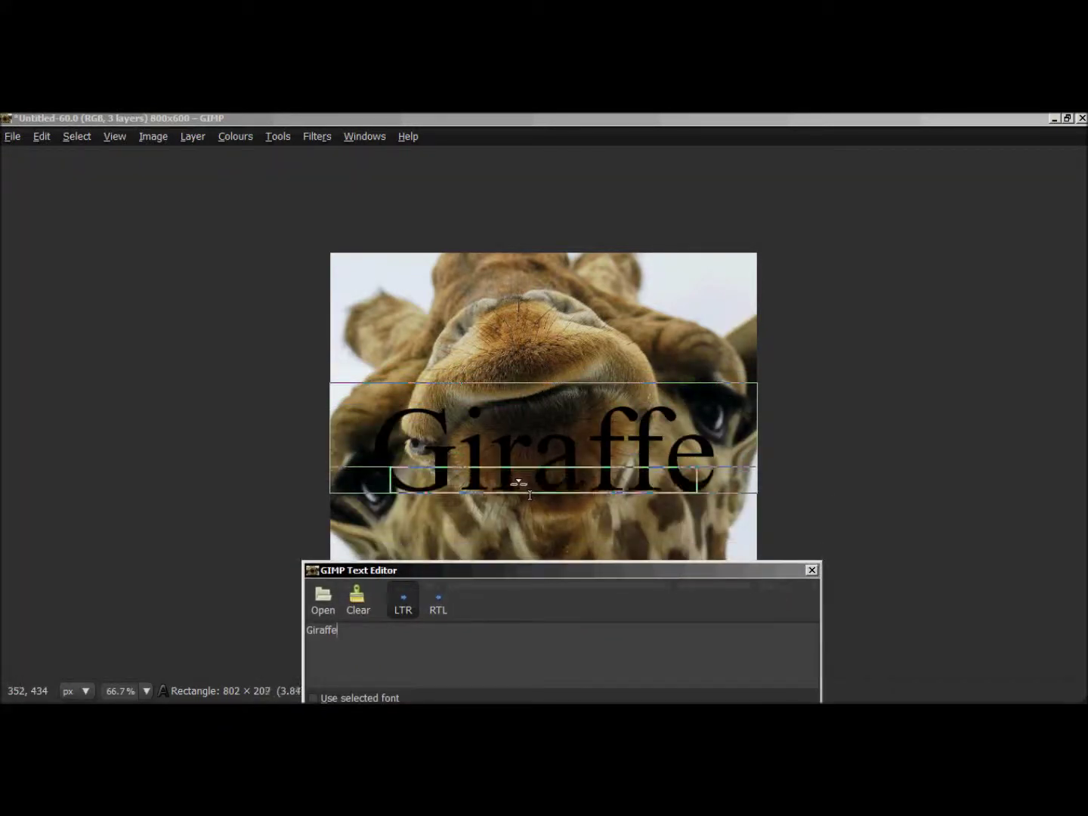
{"action": "left_click_drag", "start_coordinate": [514, 396], "coordinate": [514, 399]}
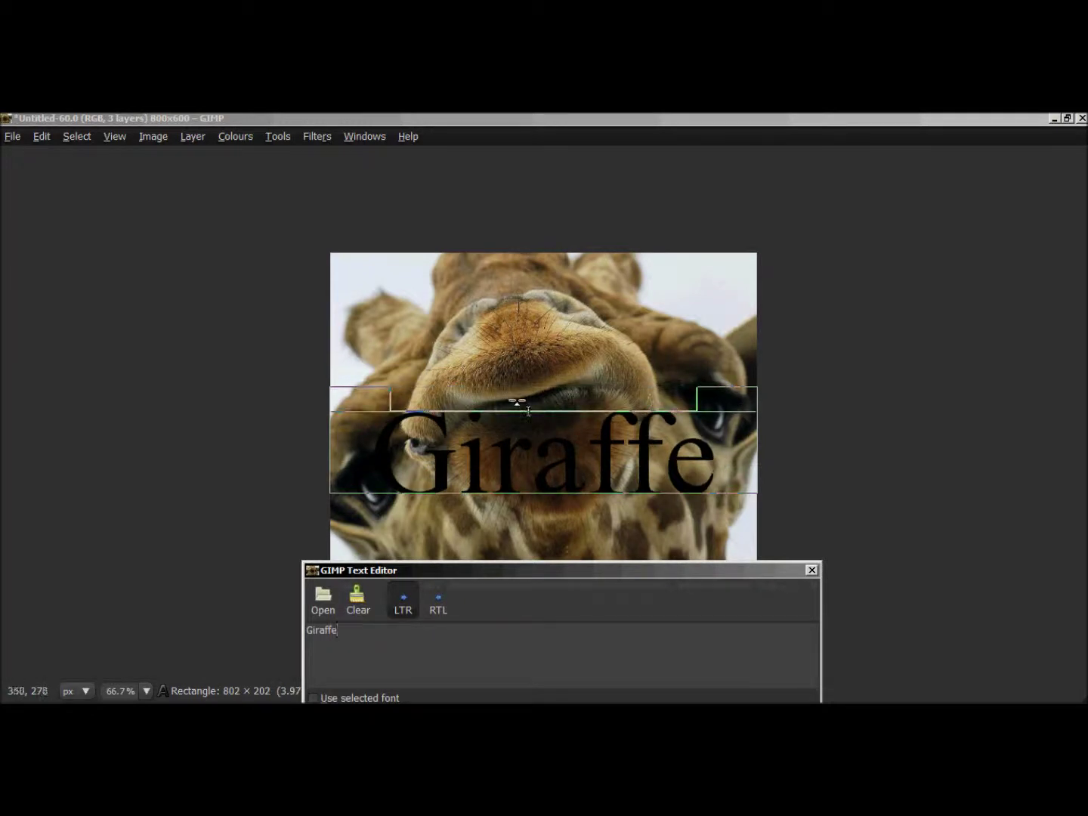
{"action": "left_click_drag", "start_coordinate": [536, 480], "coordinate": [537, 486]}
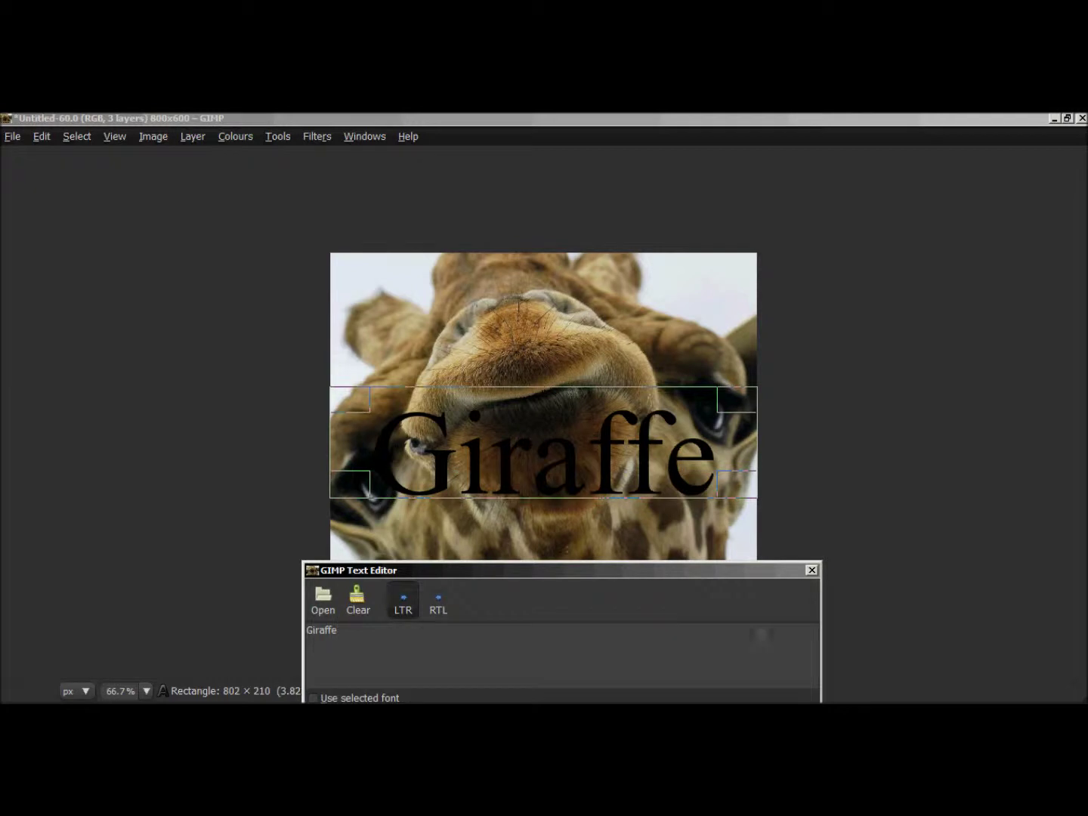
{"action": "left_click", "coordinate": [807, 570]}
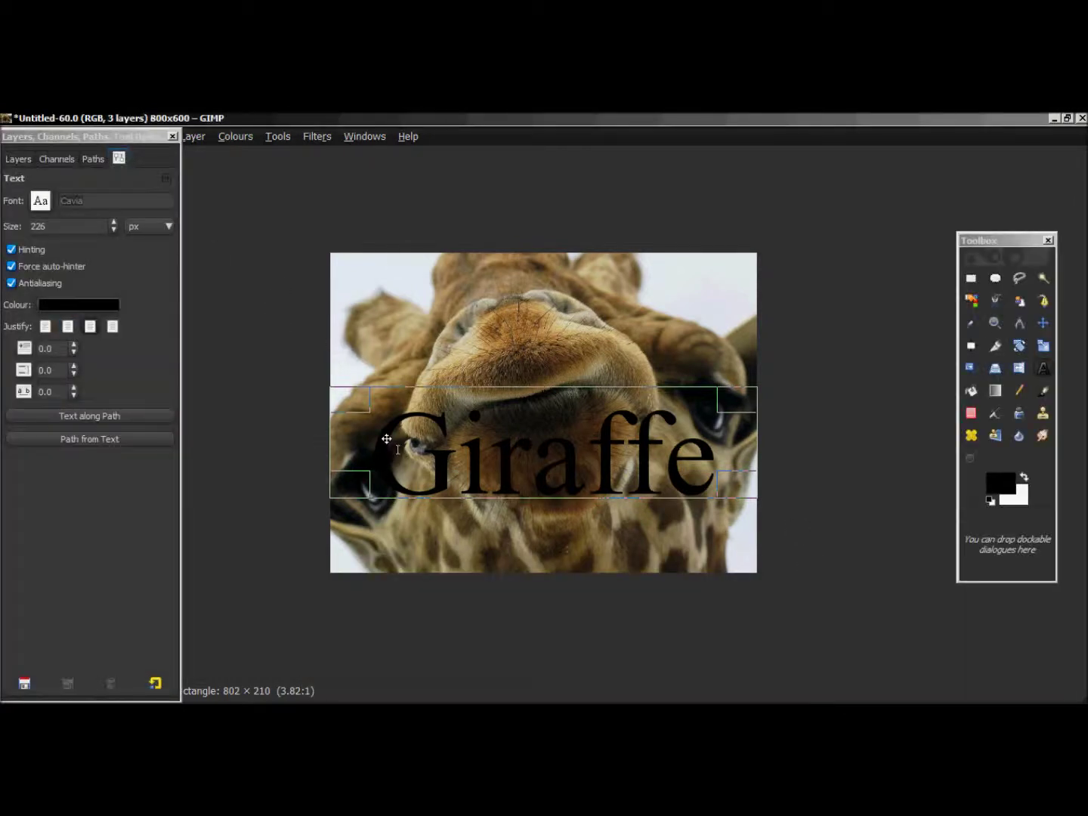
Step: Centre the Times New Roman Giraffe text horizontally and vertically in the image with the Align tool
{"action": "key", "text": "q"}
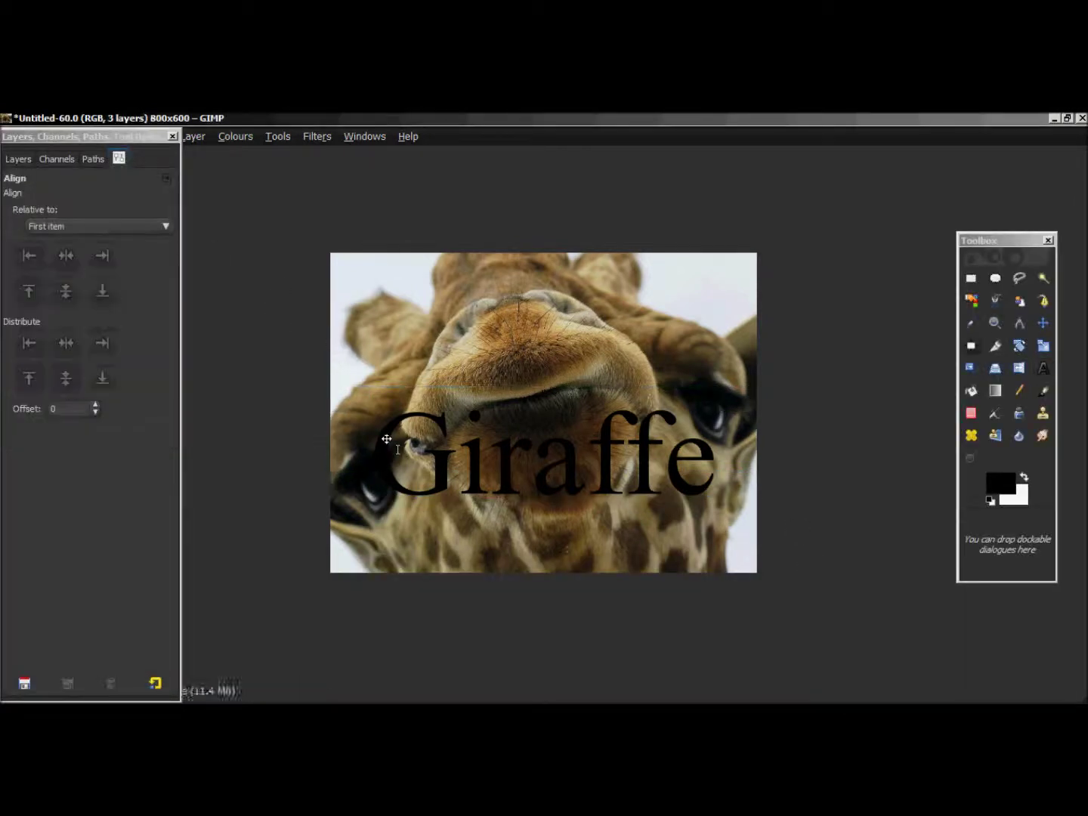
{"action": "left_click", "coordinate": [437, 462]}
{"action": "left_click", "coordinate": [66, 256]}
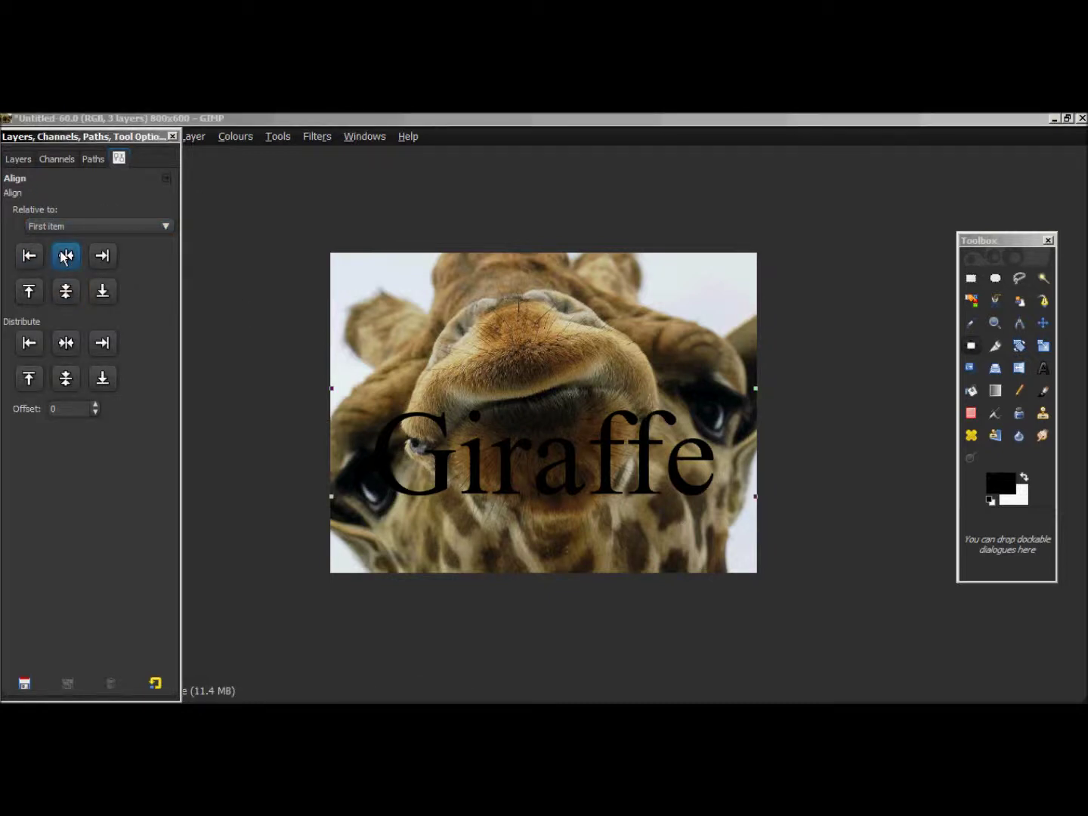
{"action": "left_click", "coordinate": [65, 291]}
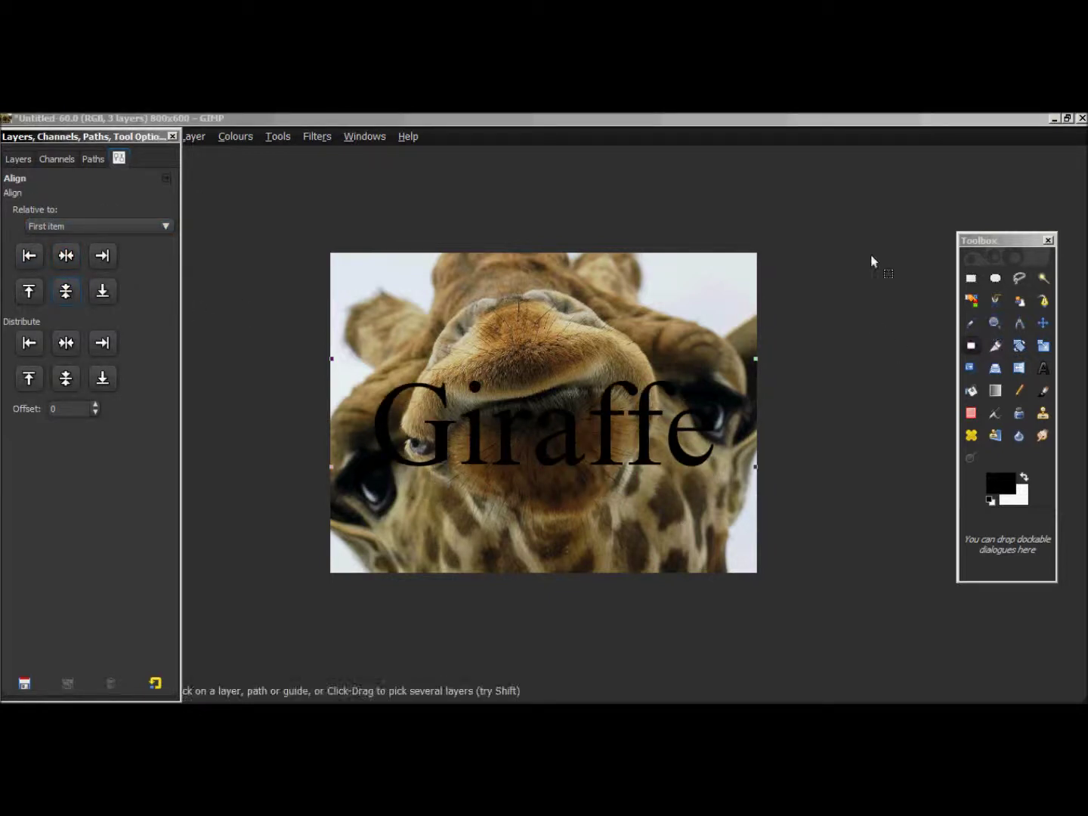
{"action": "left_click_drag", "start_coordinate": [1020, 236], "coordinate": [1023, 202]}
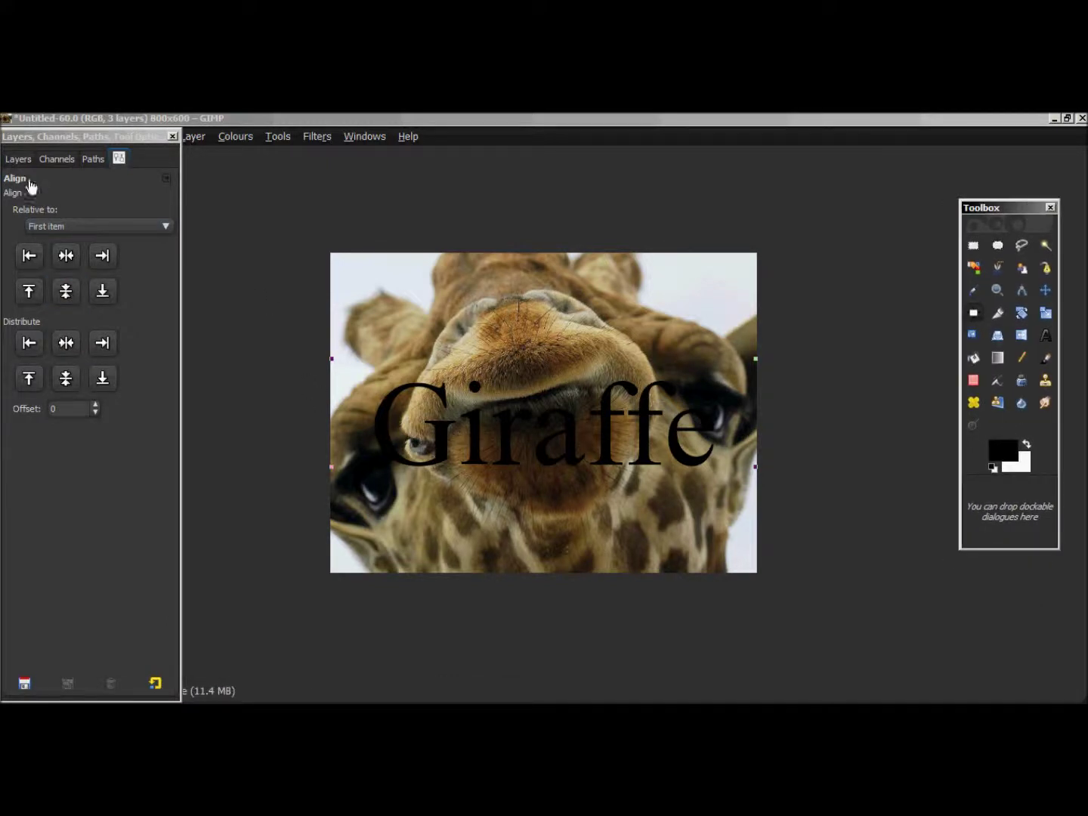
Step: Create a selection from the Giraffe text layer's alpha and invert it so everything outside the letters is selected
{"action": "left_click", "coordinate": [19, 159]}
{"action": "left_click", "coordinate": [117, 285]}
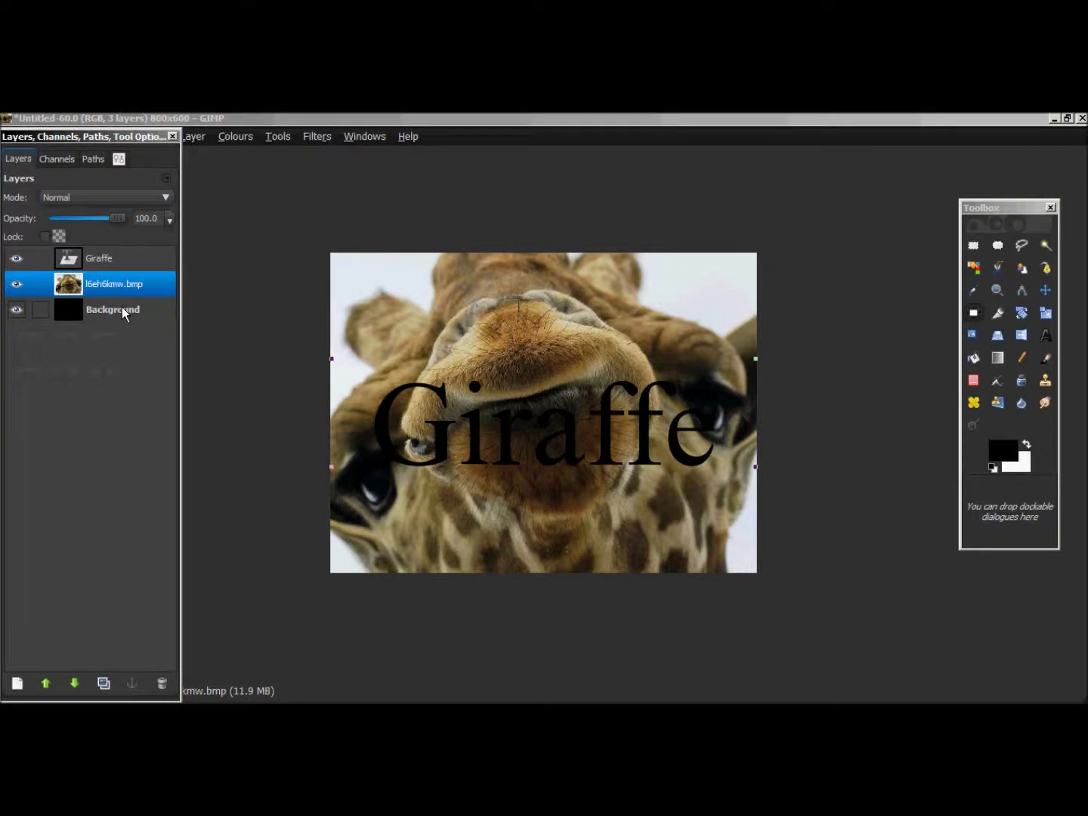
{"action": "right_click", "coordinate": [120, 259]}
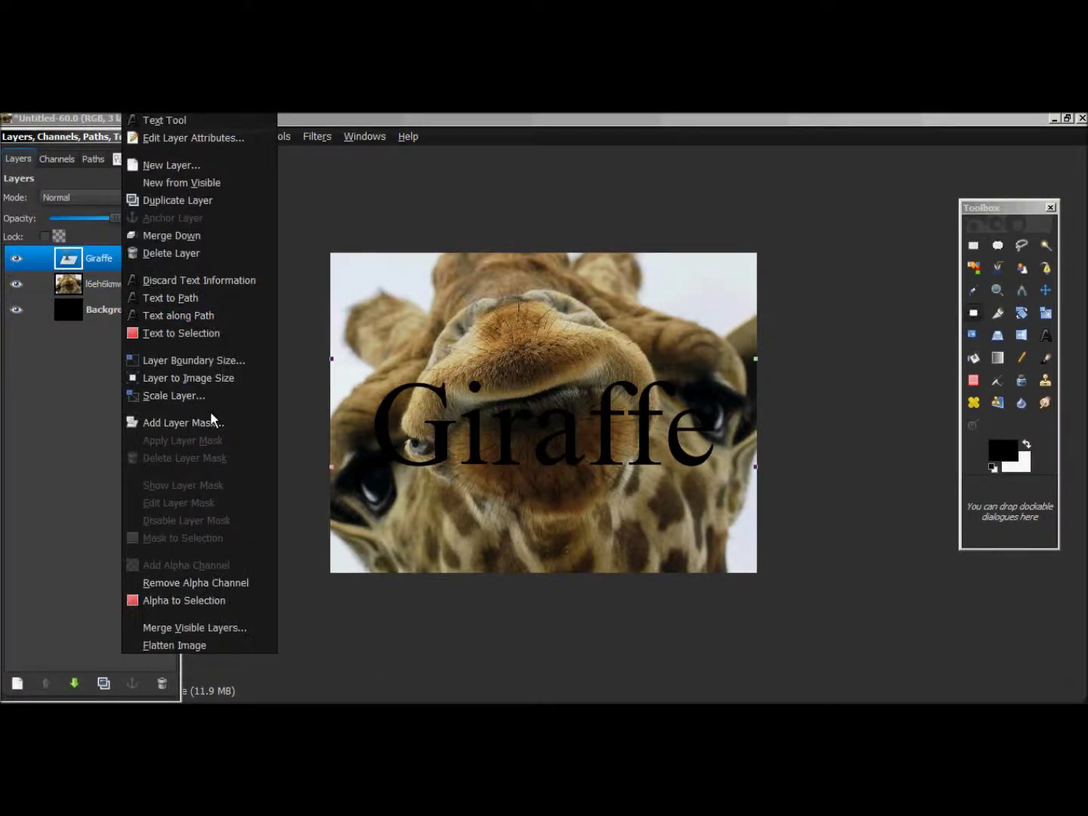
{"action": "left_click", "coordinate": [185, 604]}
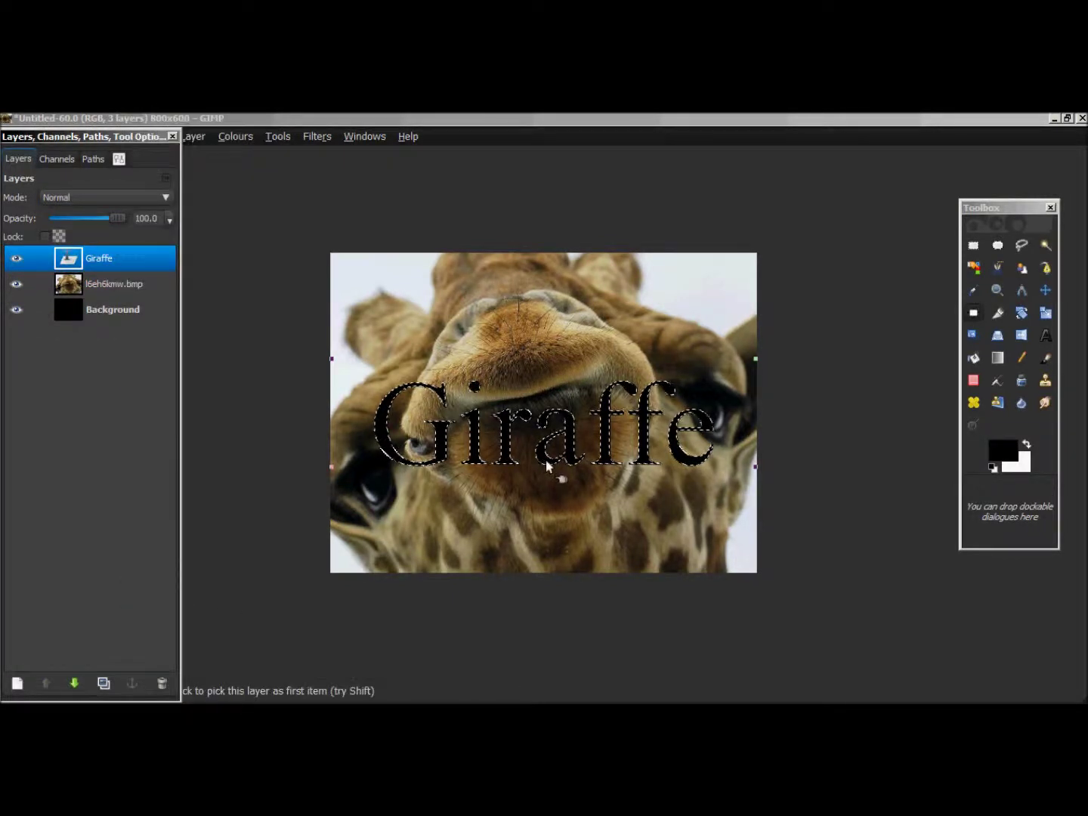
{"action": "key", "text": "ctrl+i"}
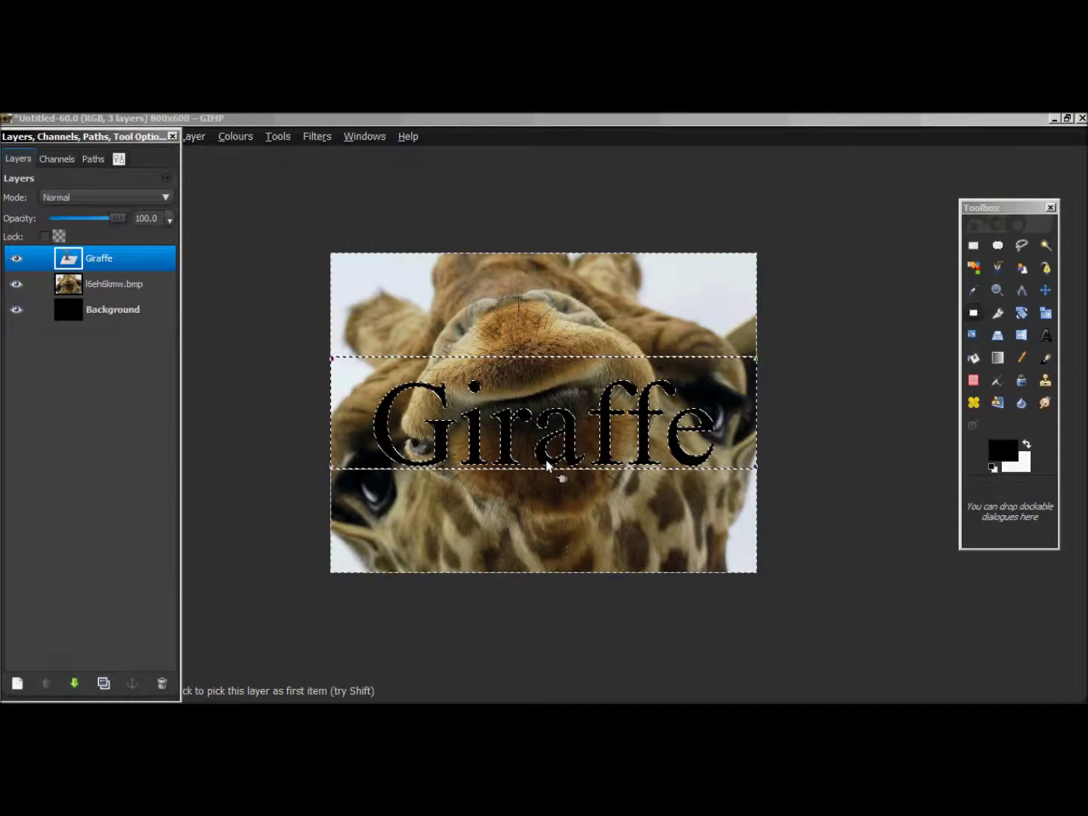
Step: Erase the giraffe photo outside the letter shapes on its own layer and delete the Giraffe text layer
{"action": "left_click", "coordinate": [125, 282]}
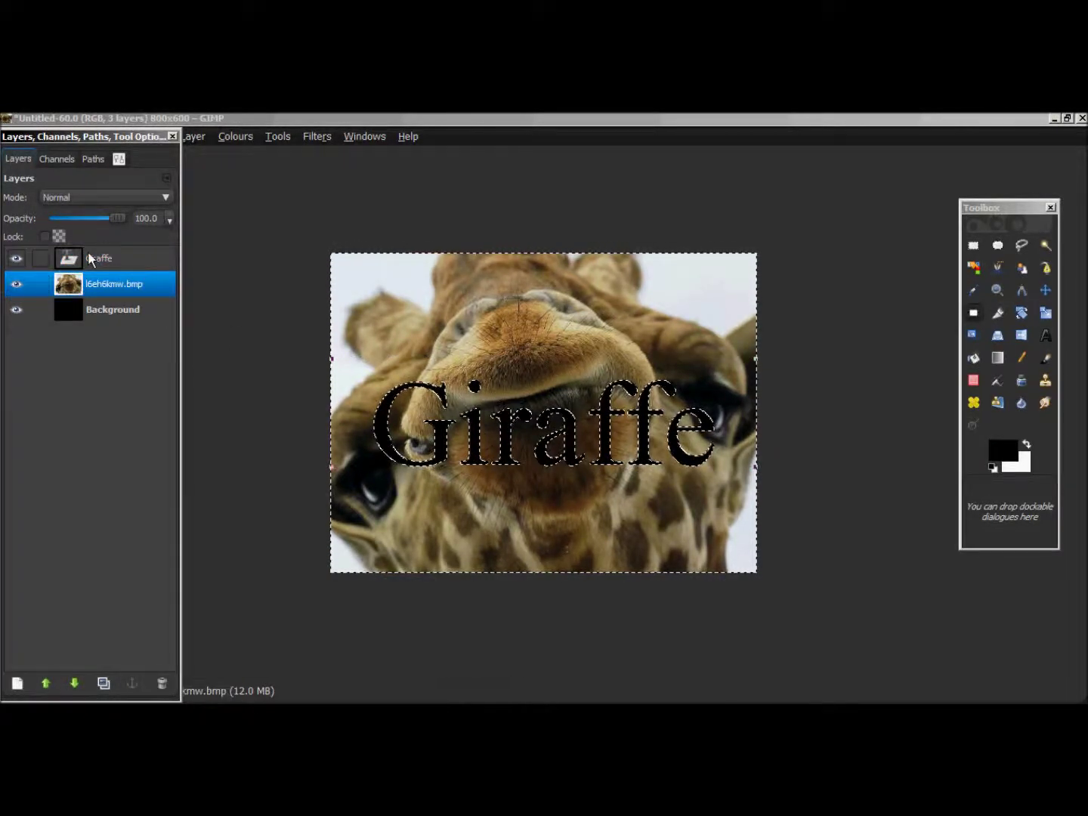
{"action": "key", "text": "Delete"}
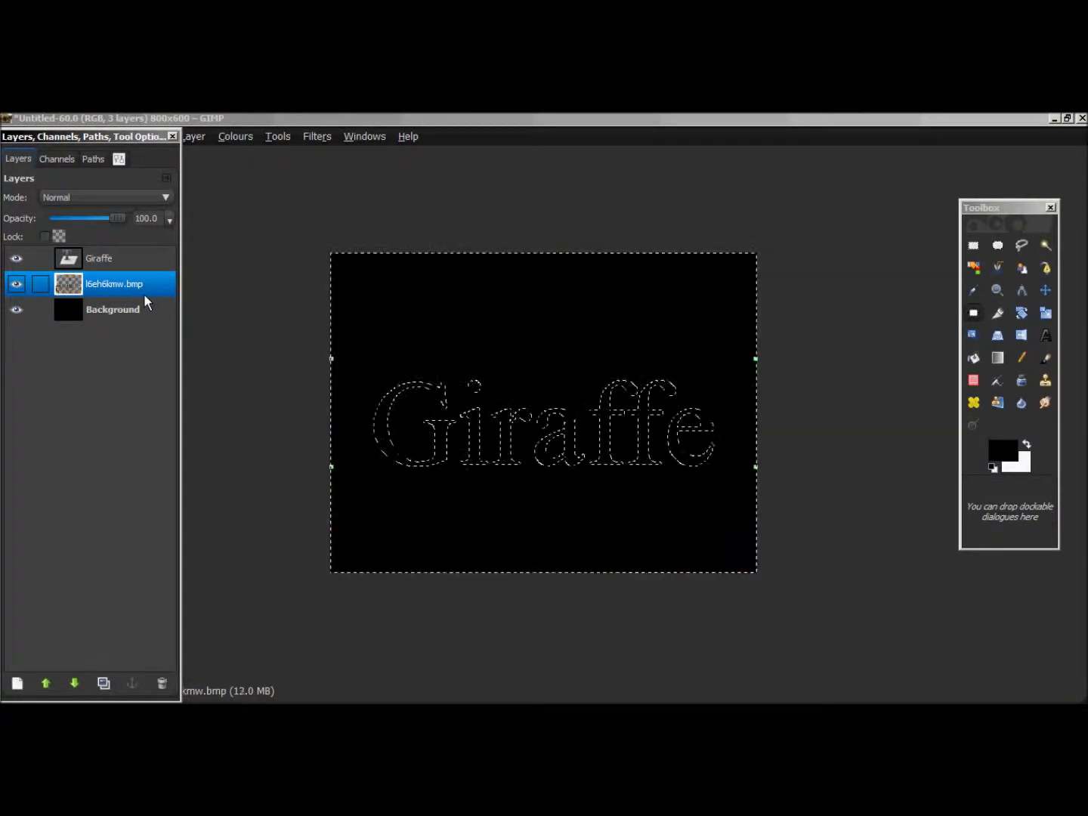
{"action": "left_click", "coordinate": [90, 258]}
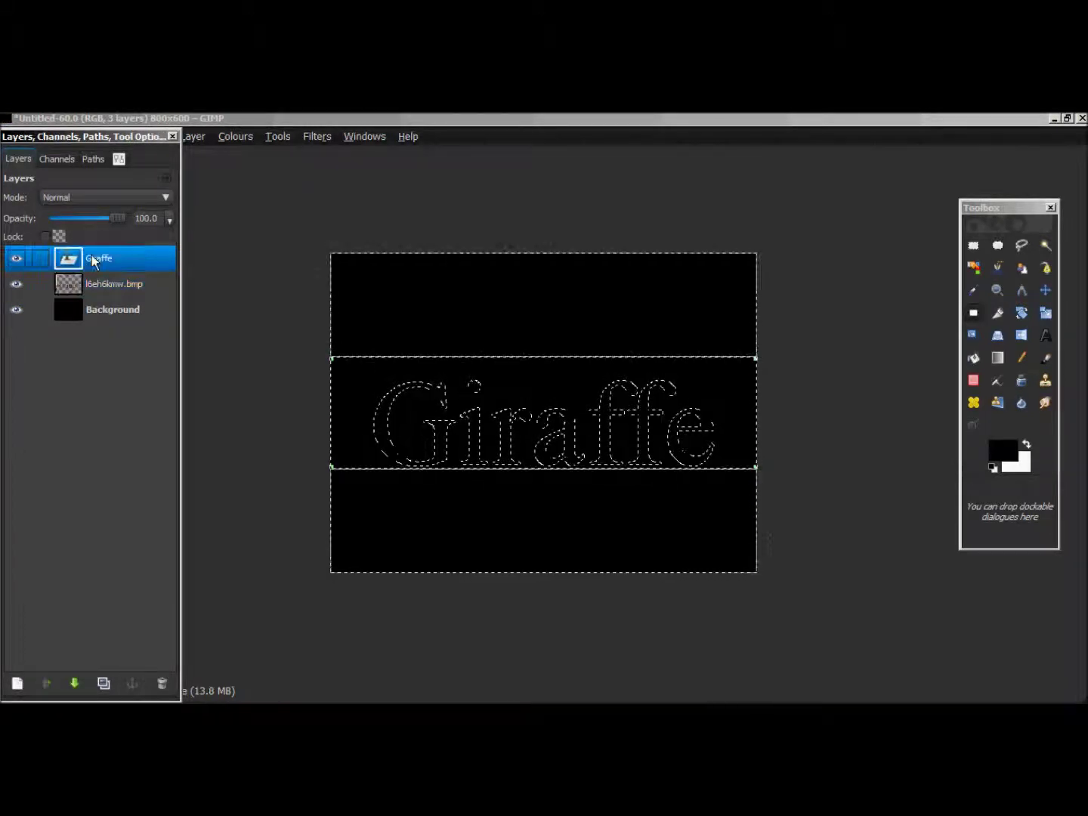
{"action": "left_click", "coordinate": [161, 684]}
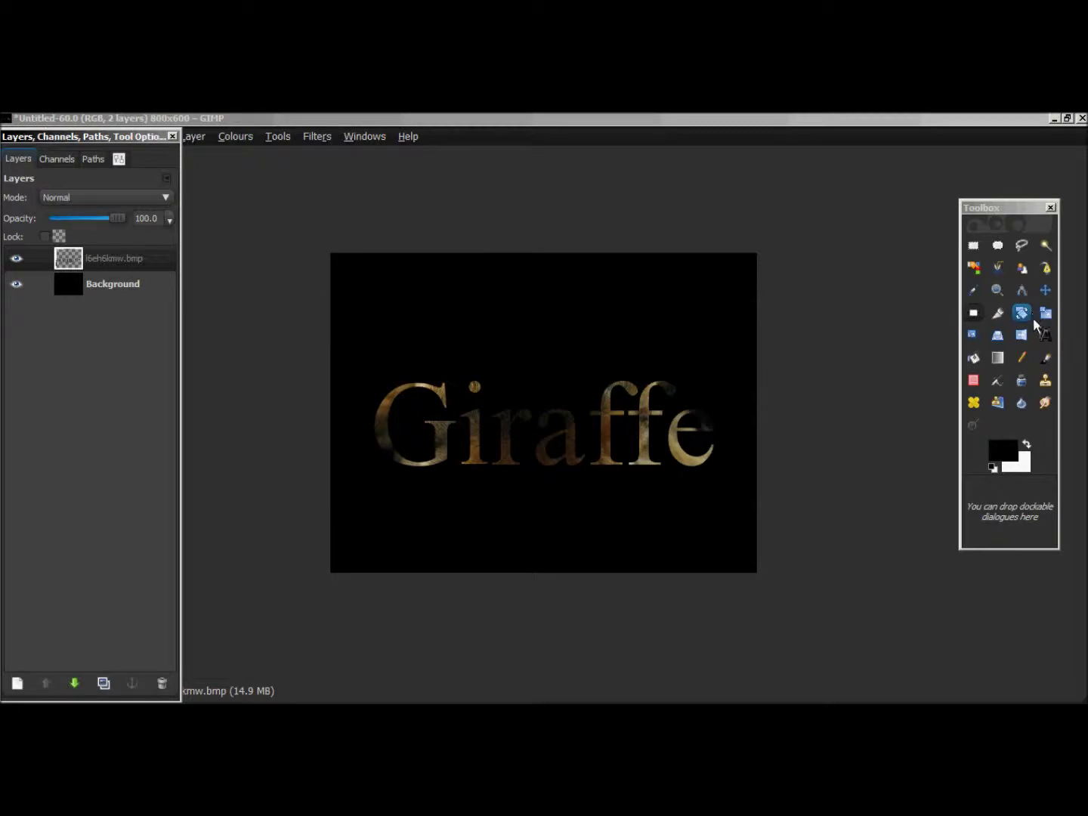
{"action": "left_click", "coordinate": [1047, 300]}
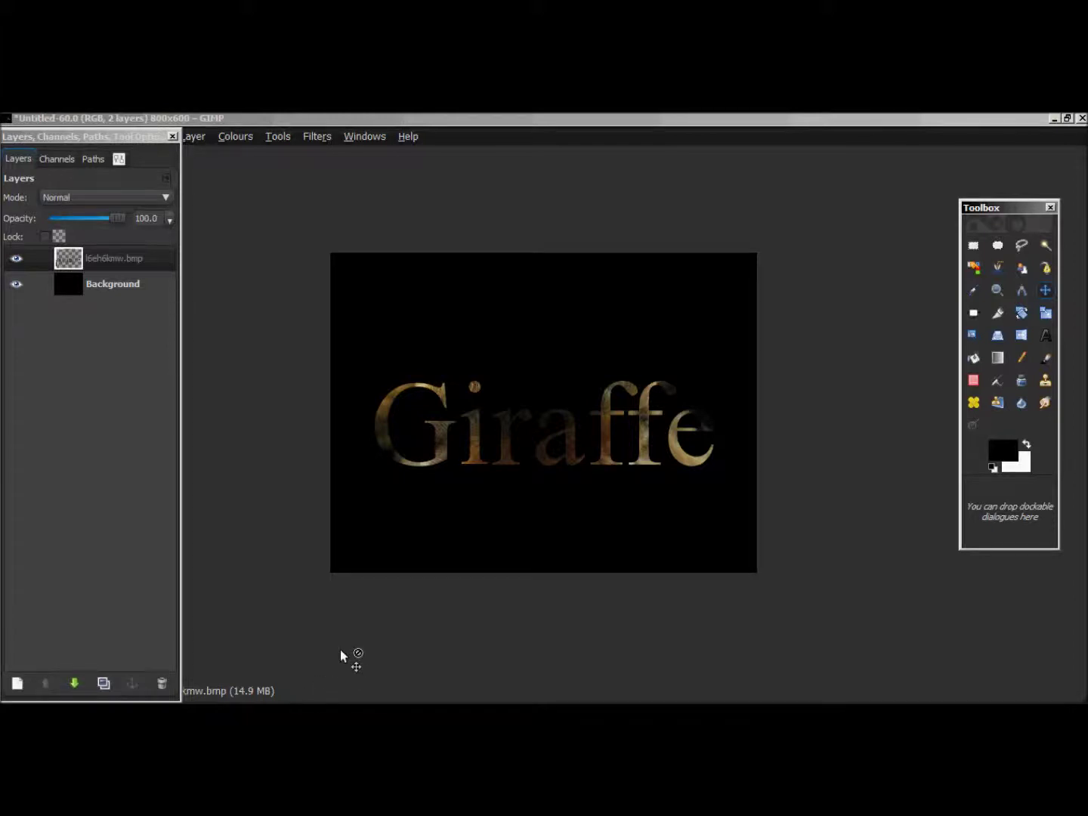
{"action": "left_click", "coordinate": [281, 703]}
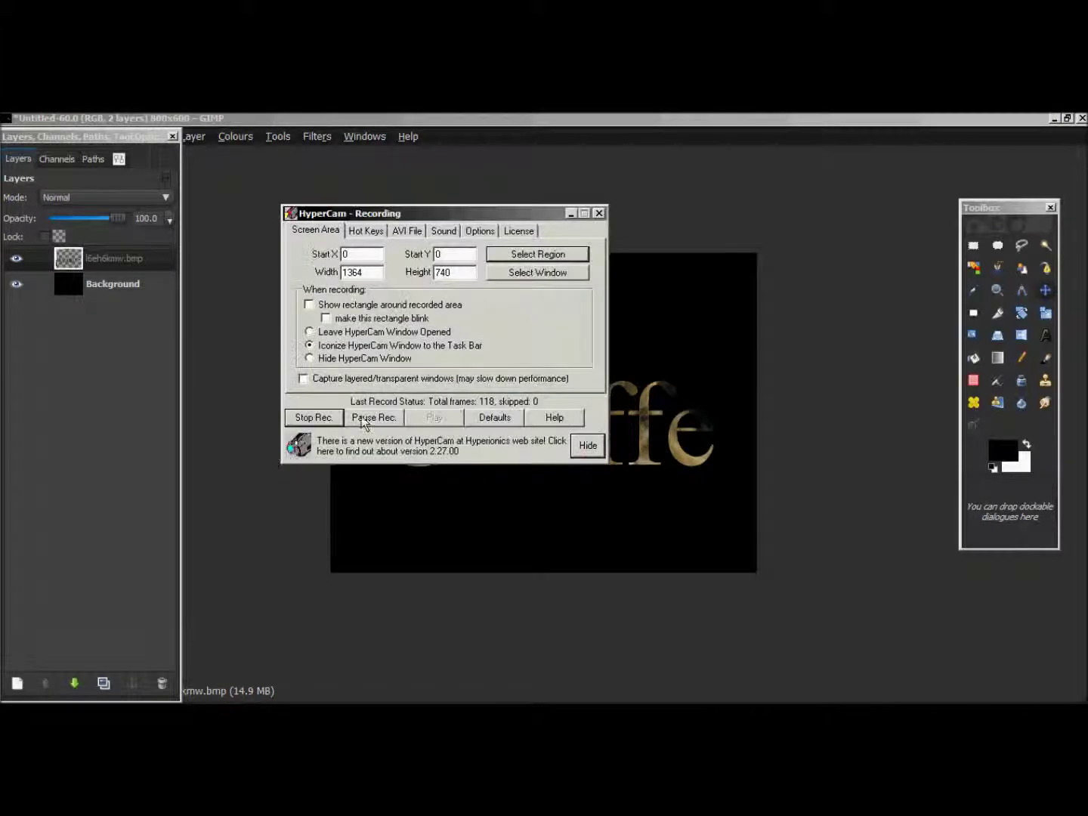